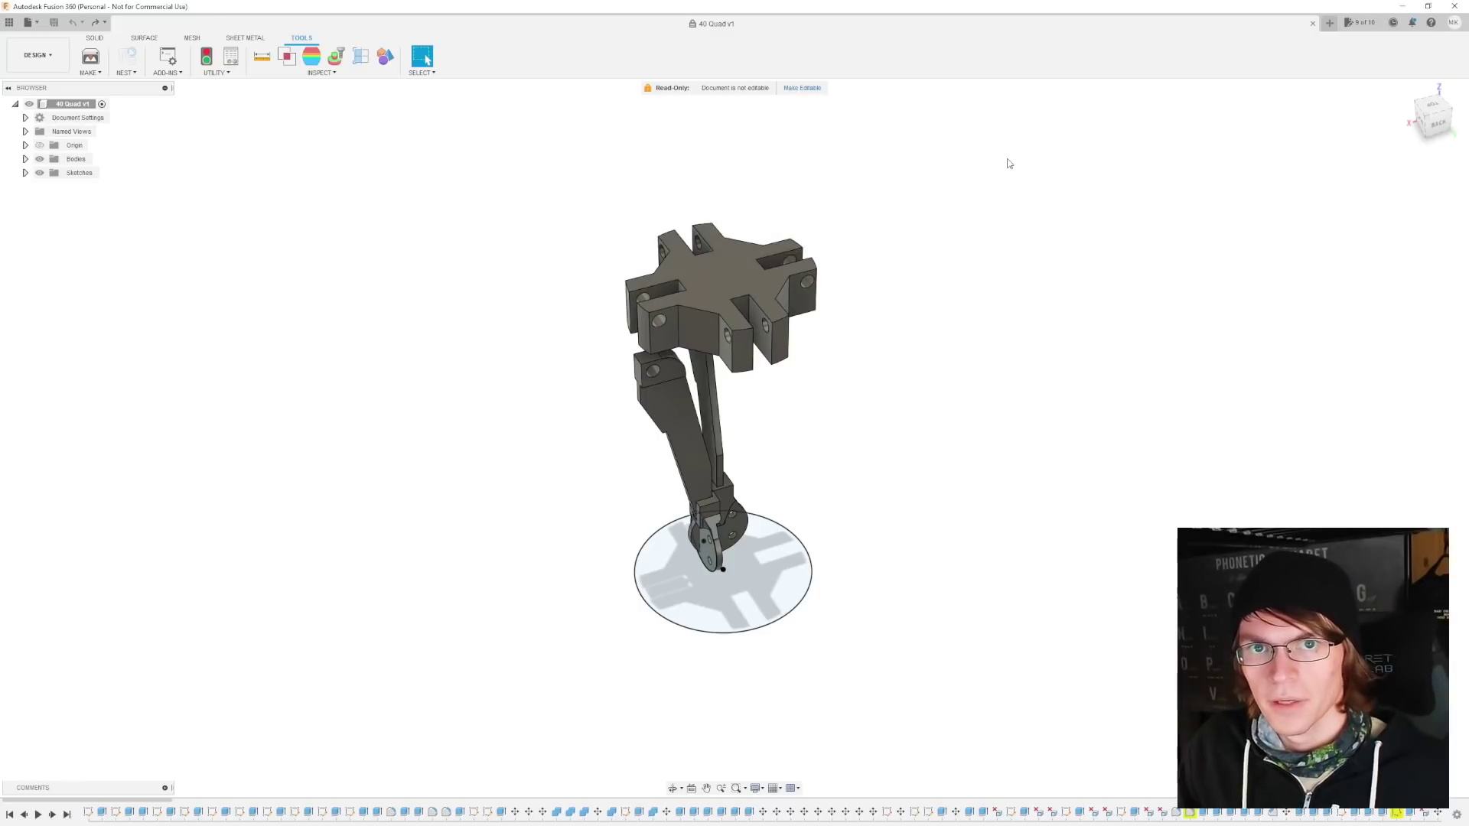
Check and dismiss the editable documents notice, then orbit around the quad frame
left_click(1361, 24)
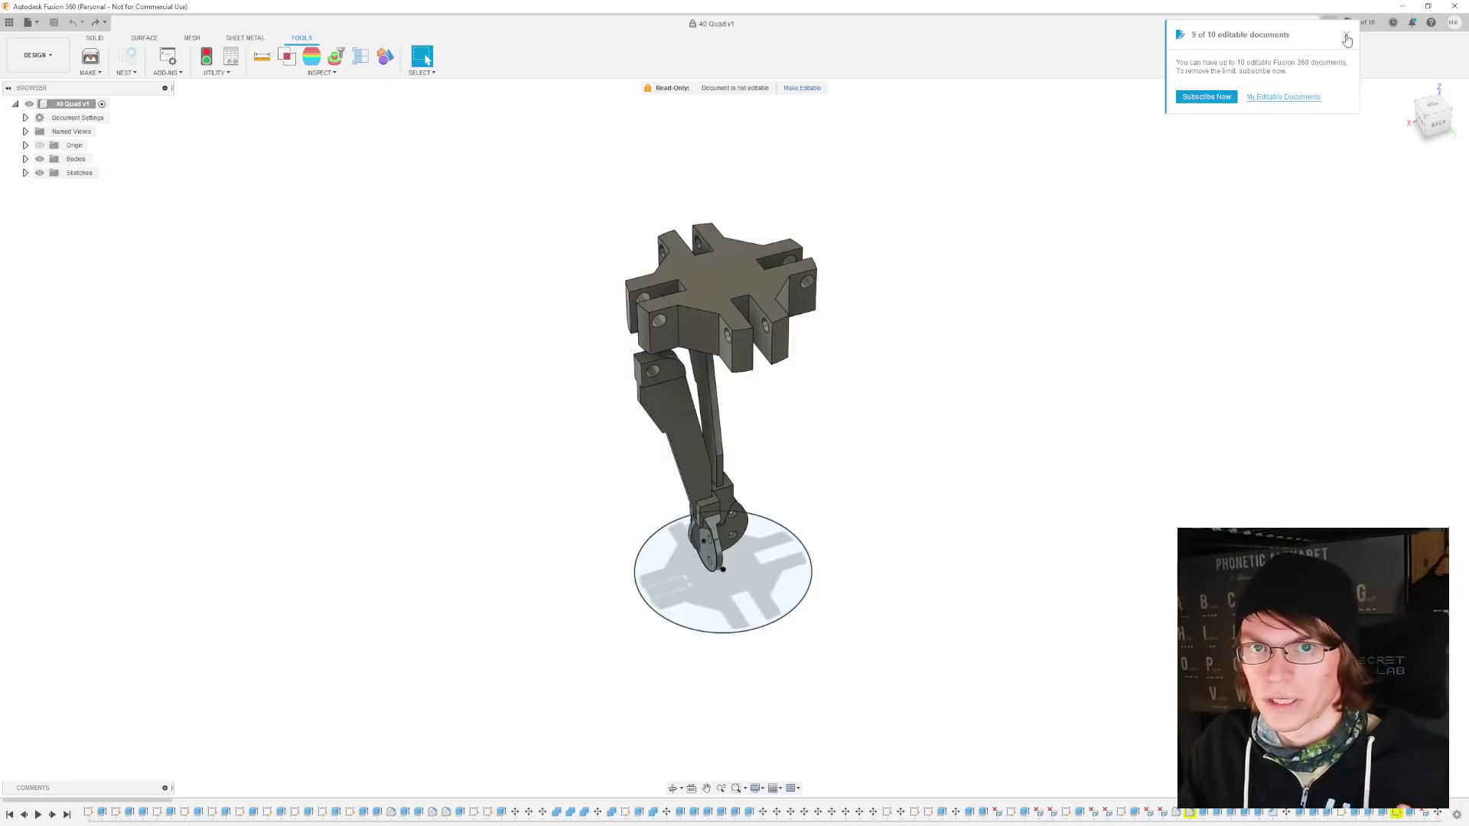
left_click(1346, 37)
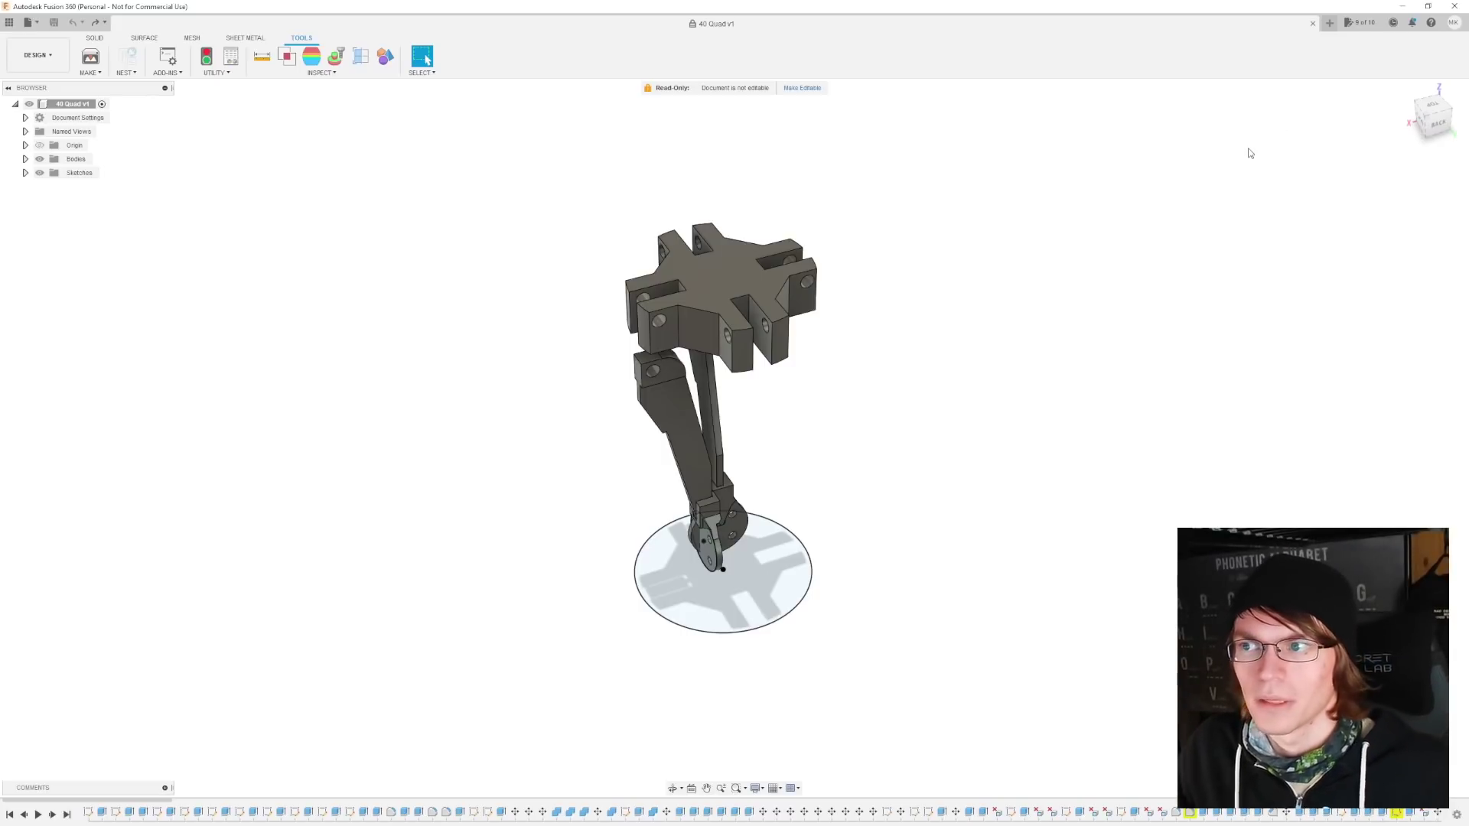
middle_click_drag(1302, 197, 1263, 180, "shift")
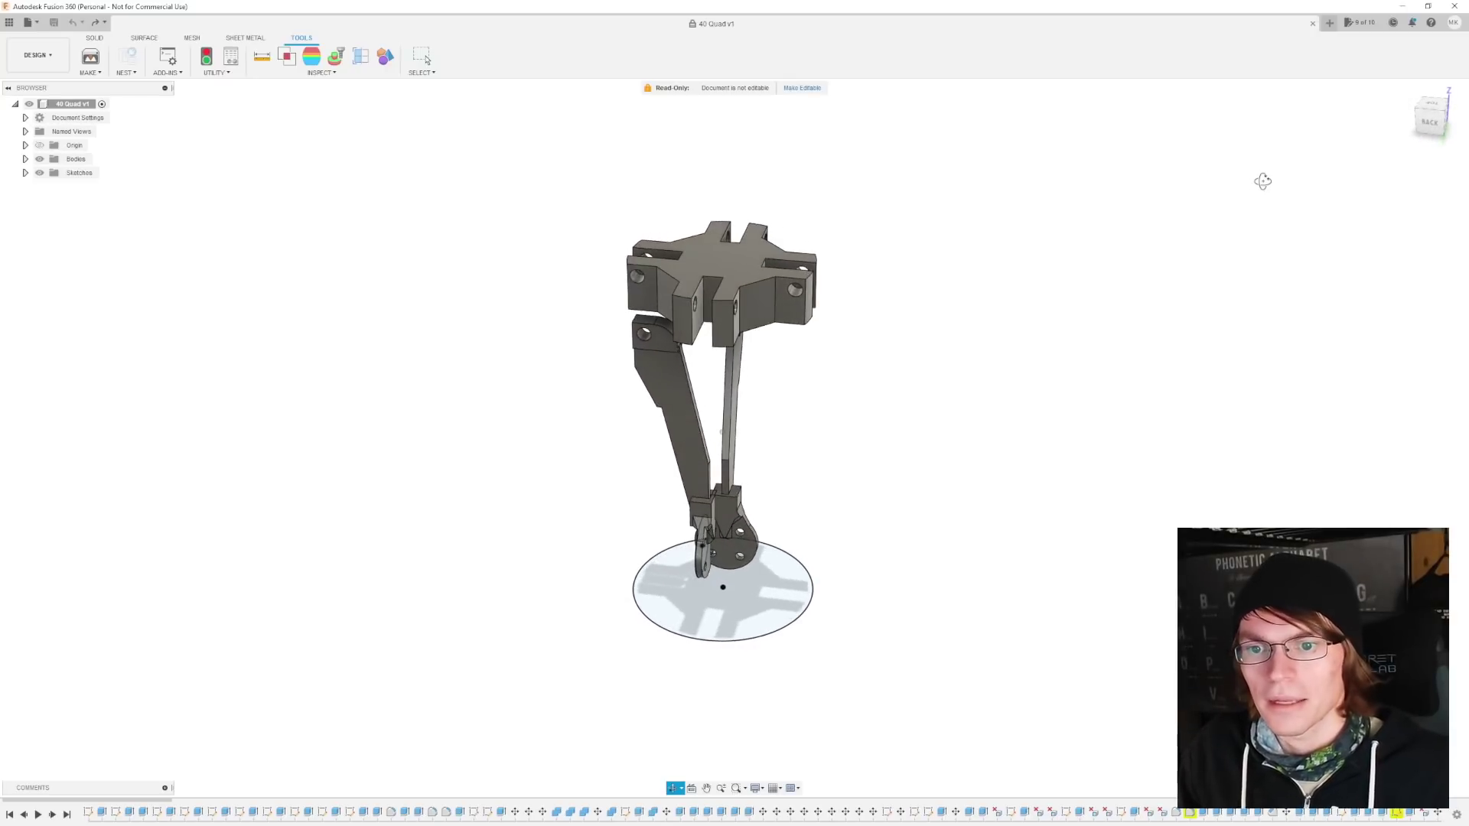
scroll(814, 252, "up", 5)
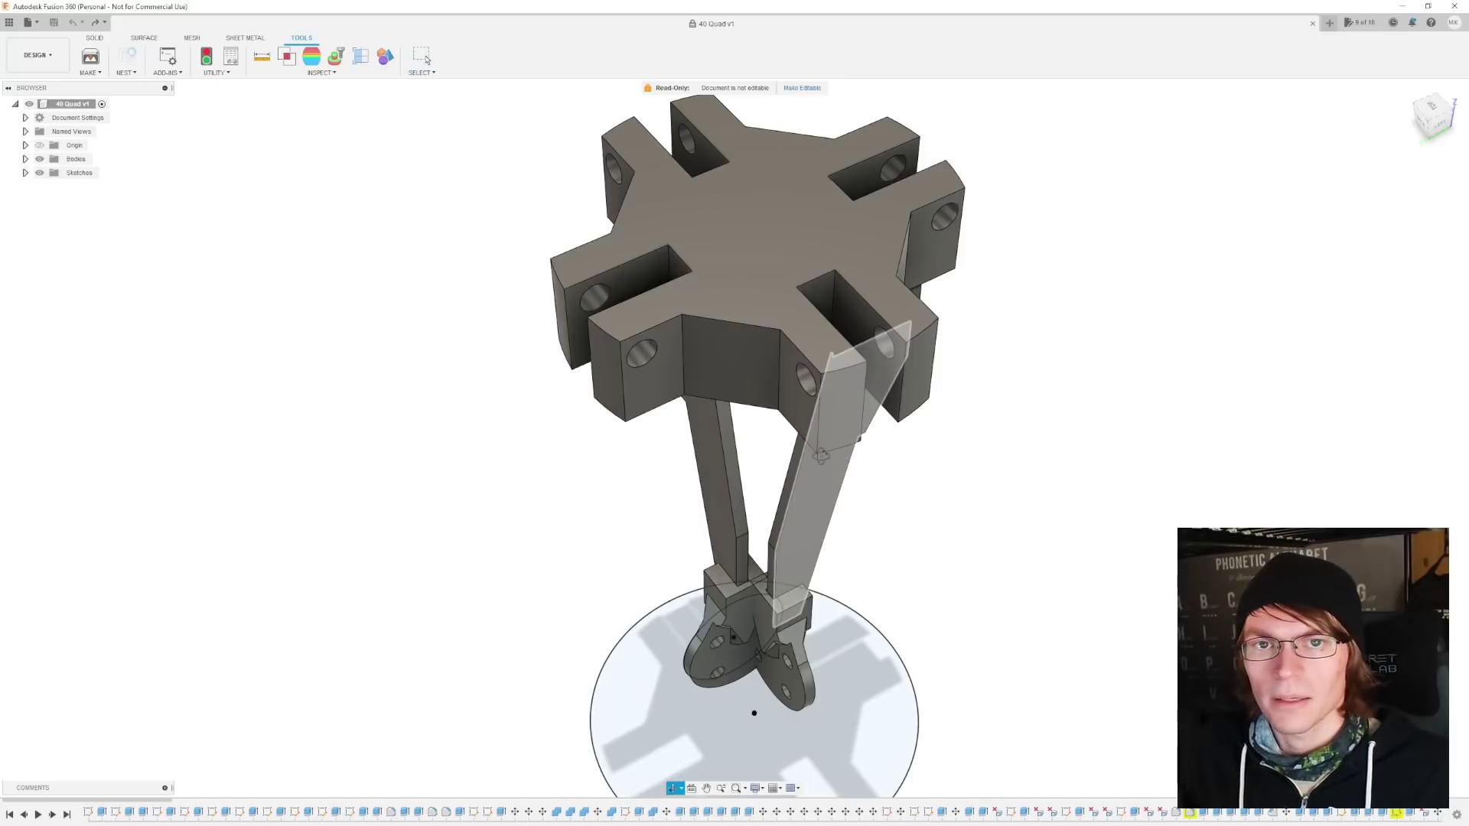
middle_click_drag(814, 252, 846, 448, "shift")
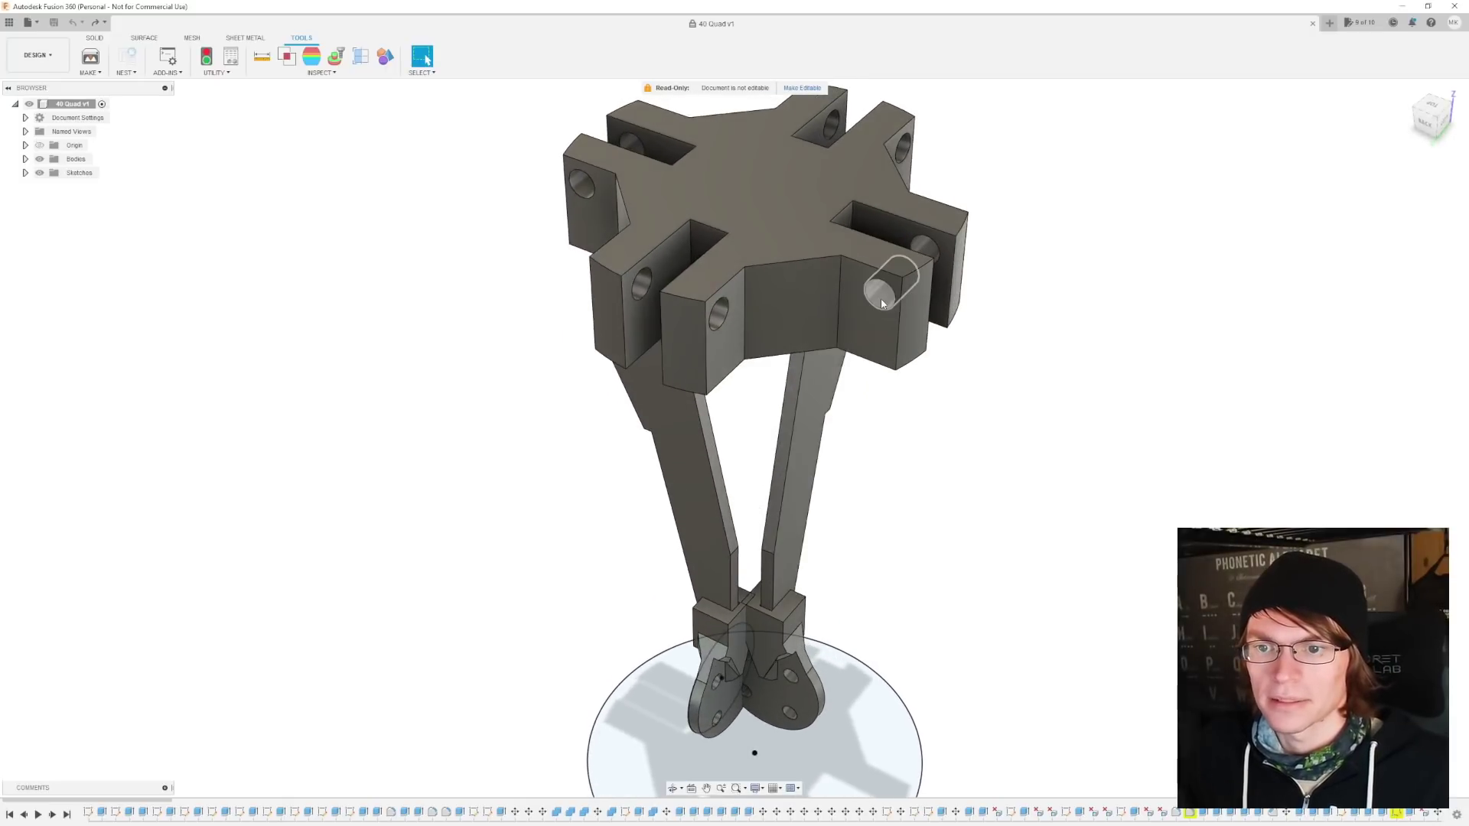
scroll(881, 297, "up", 3)
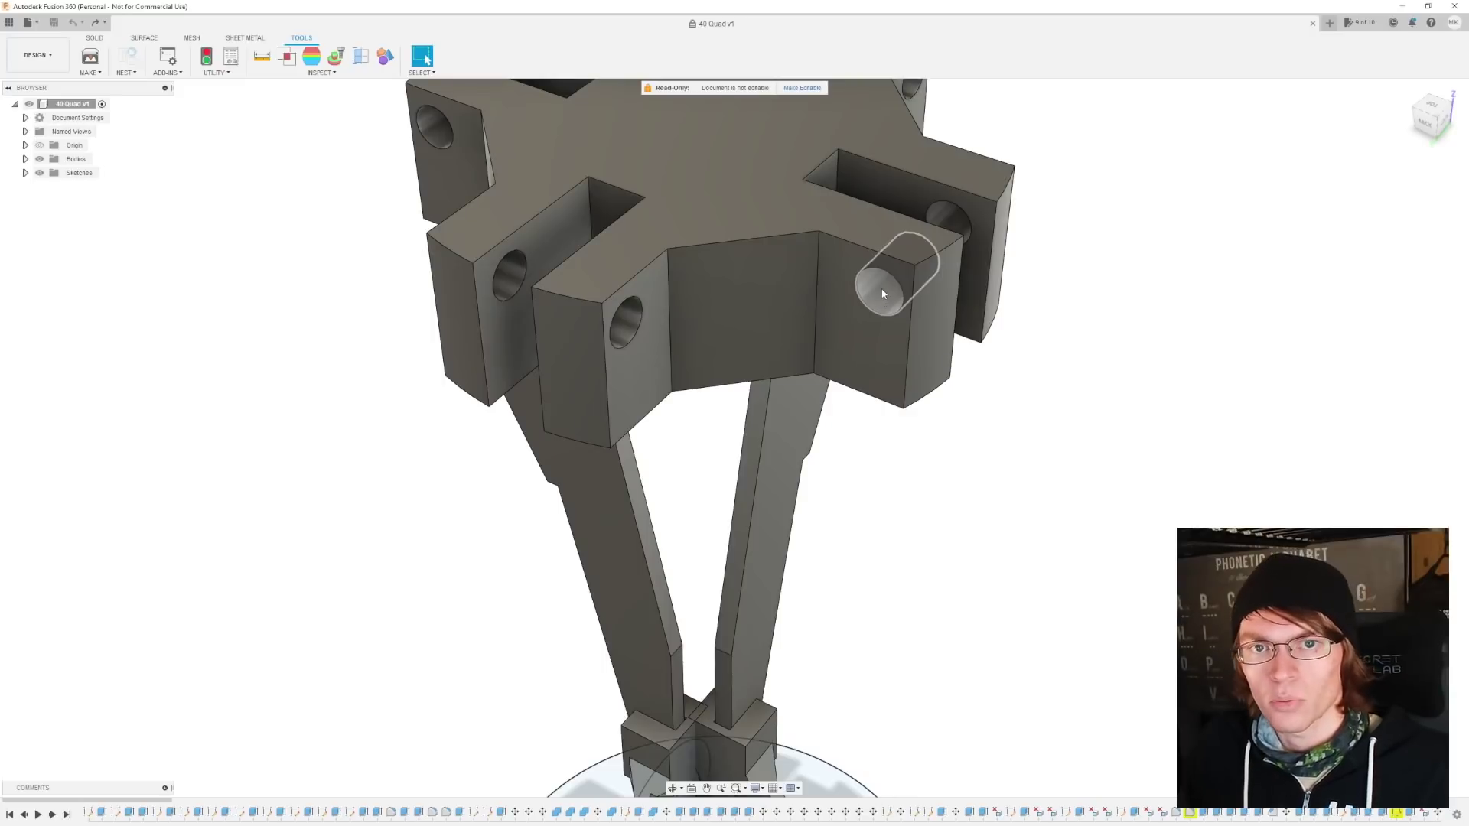
Move both arm hole faces, rotating them 45 degrees and shifting them down and left
left_click(882, 293)
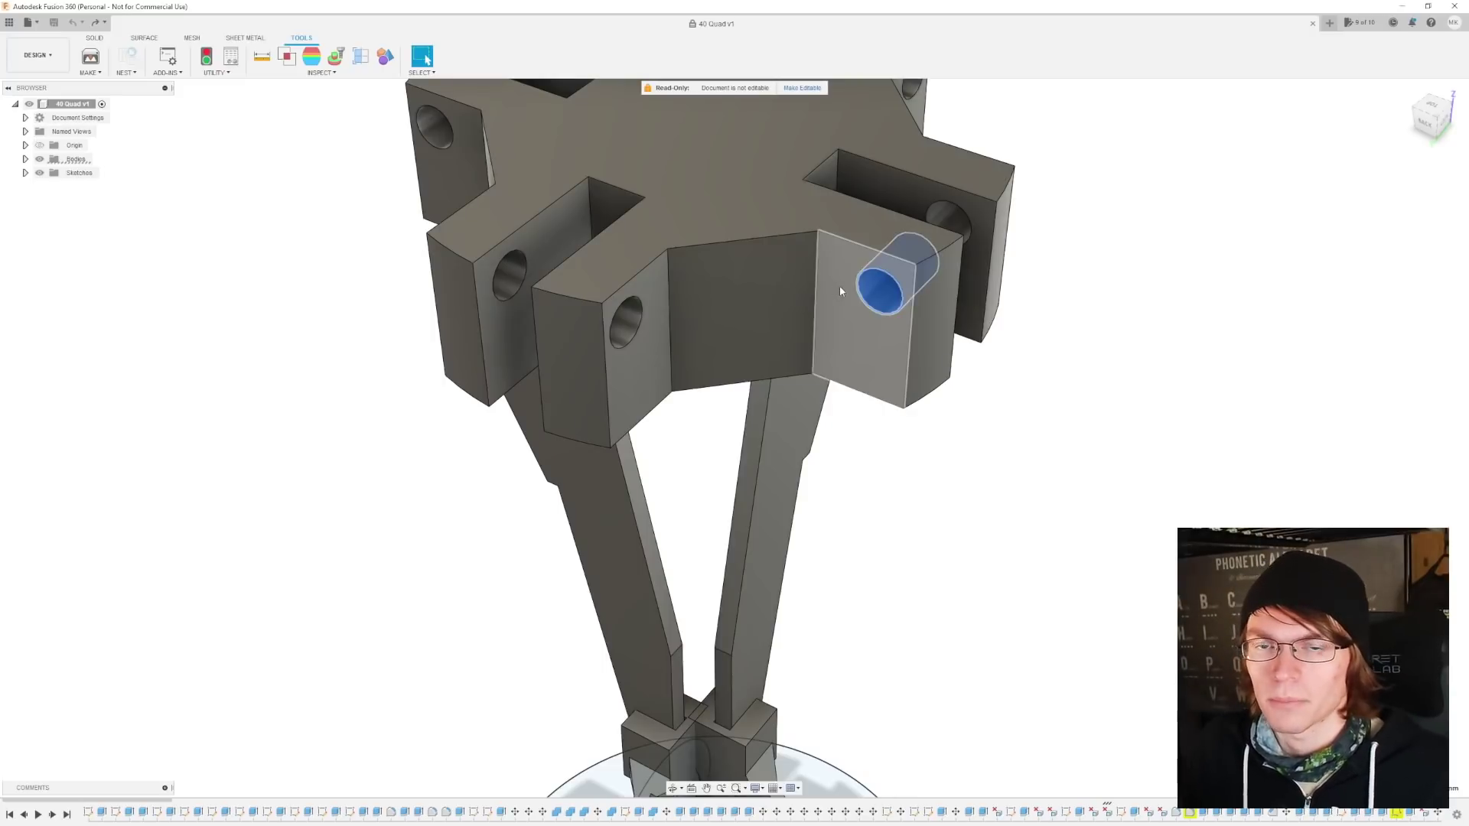
key("m")
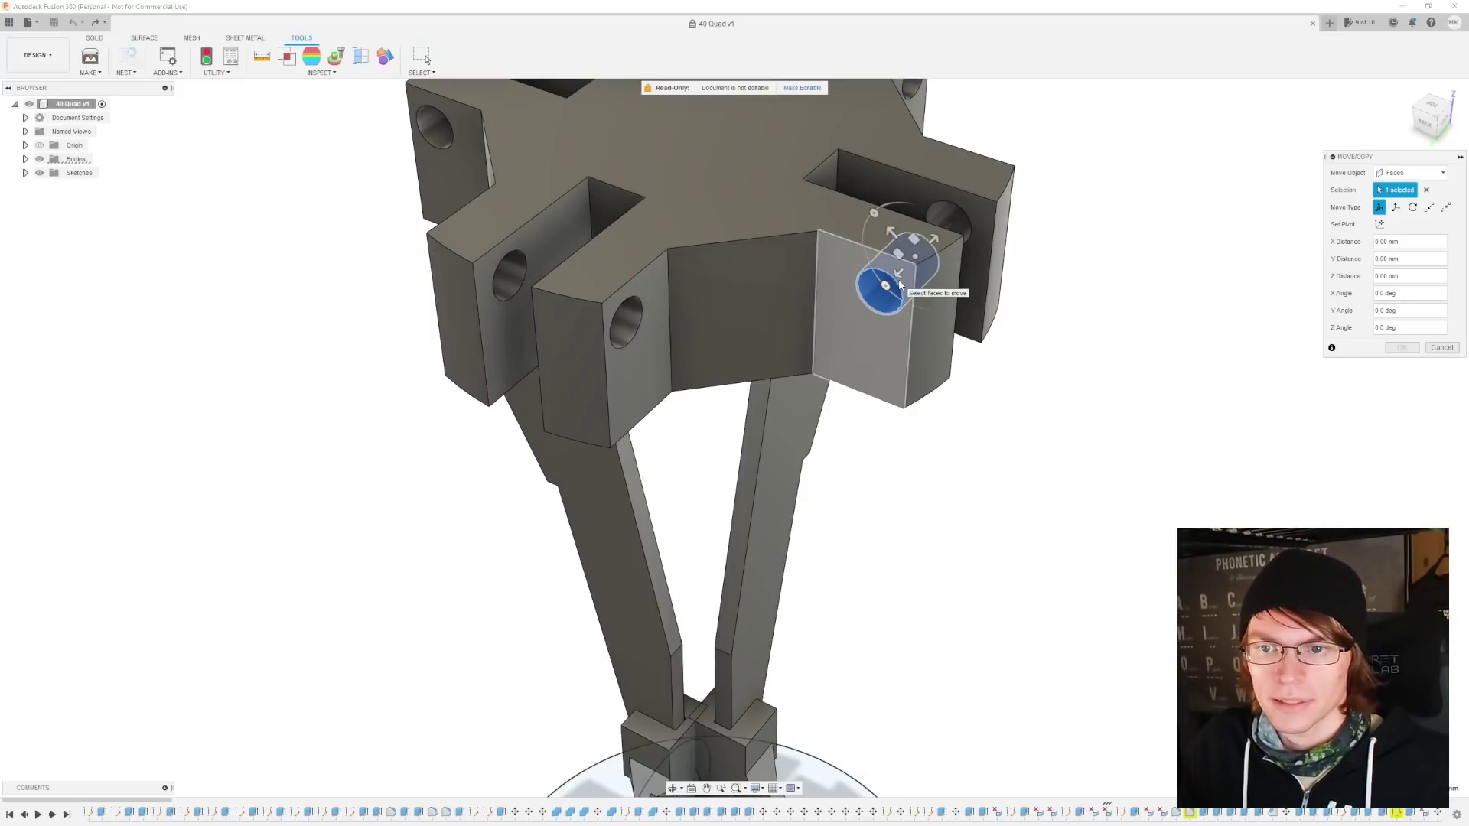
left_click(948, 222)
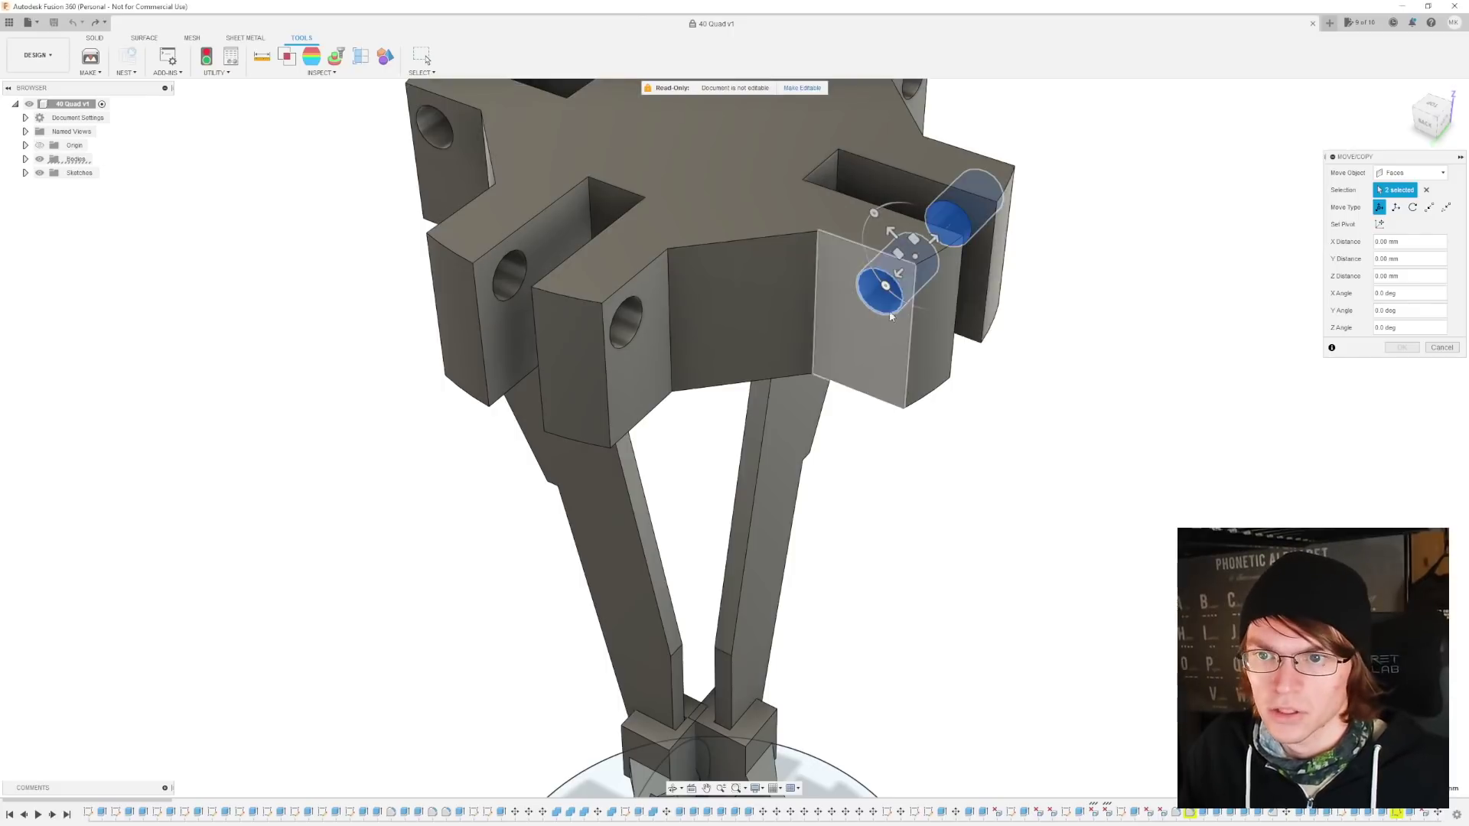
left_click_drag(874, 215, 908, 268)
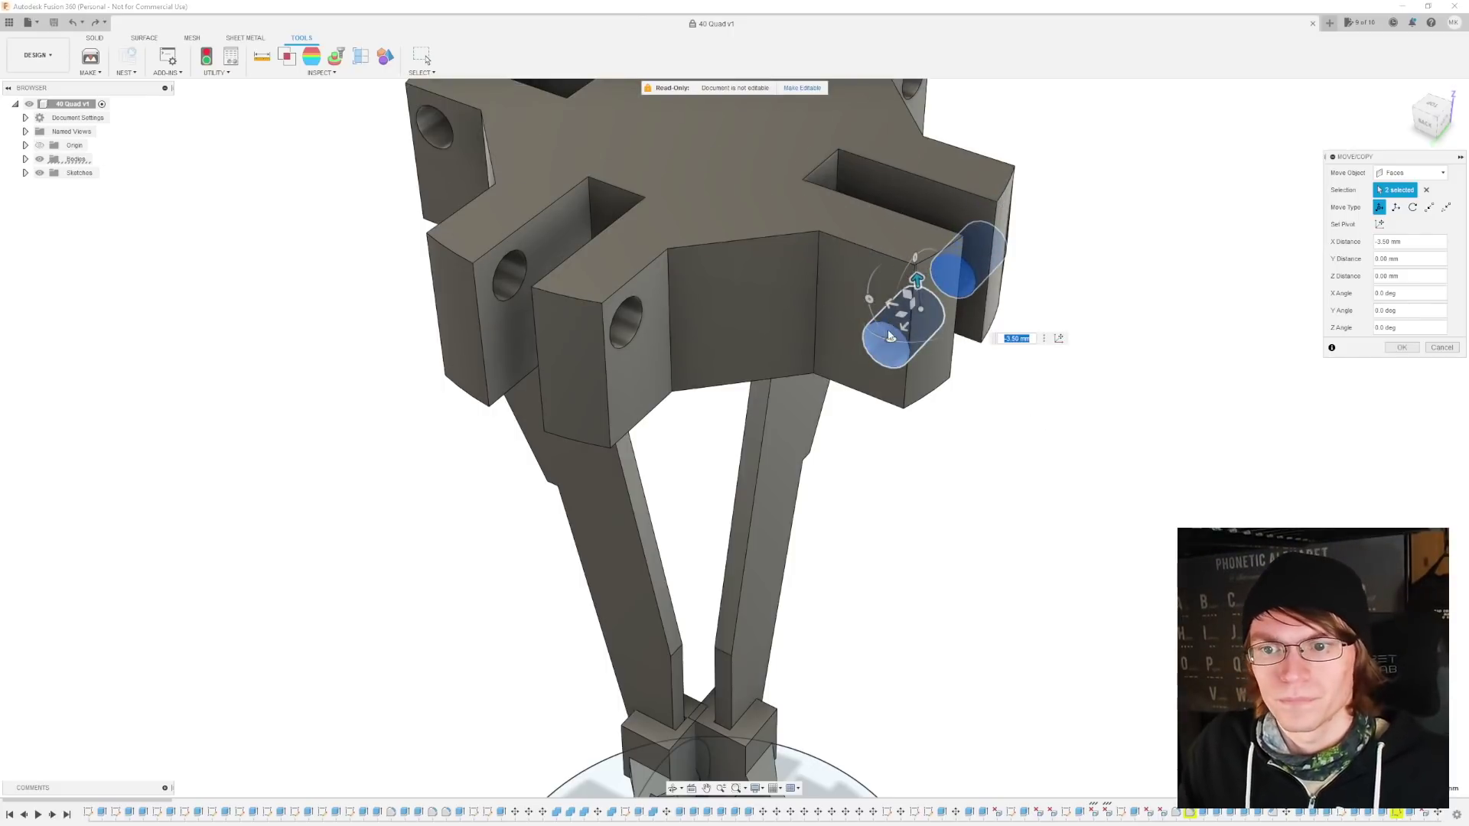
left_click_drag(890, 336, 820, 383)
key("Escape")
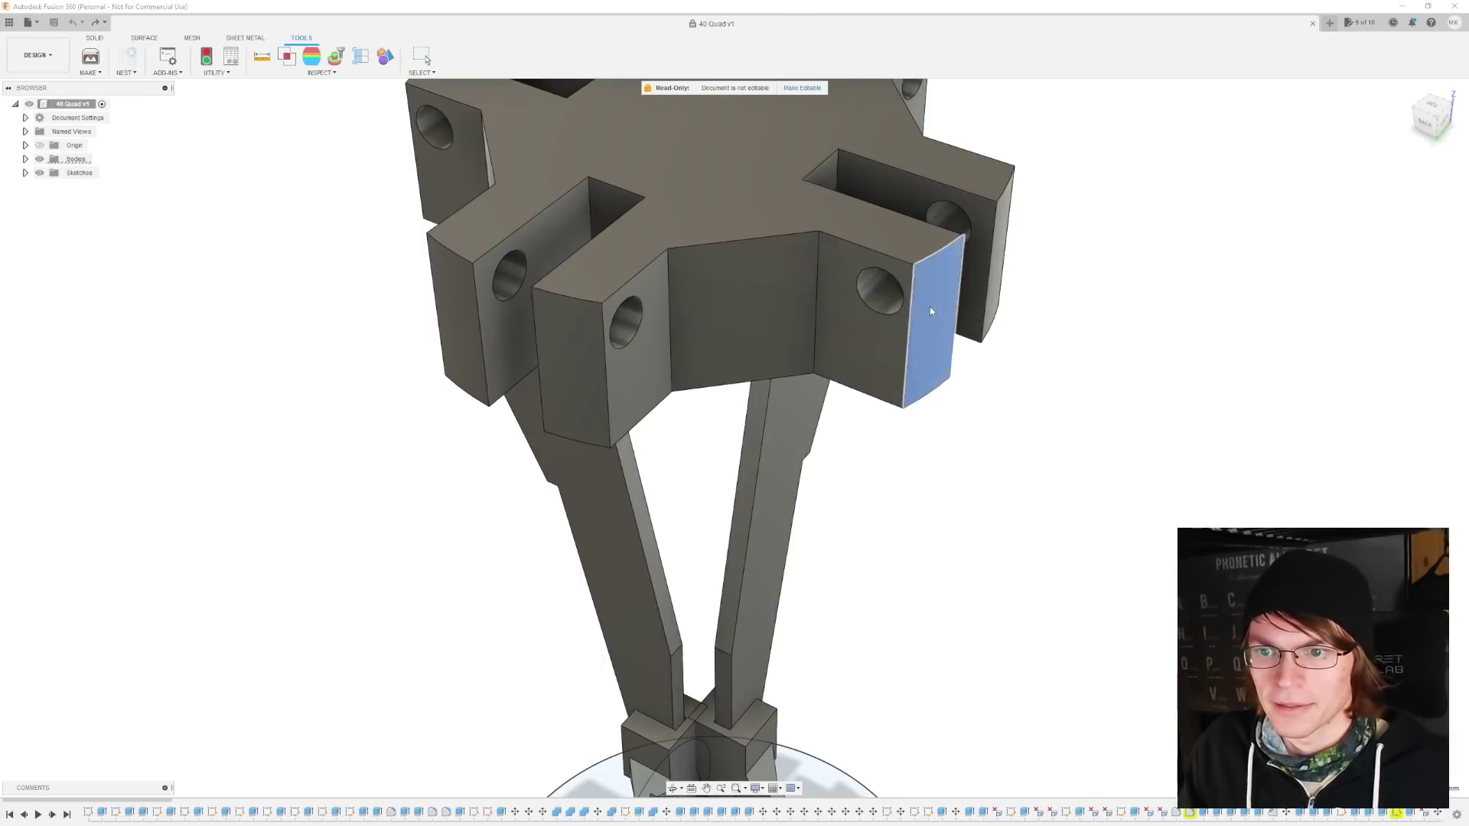
Try offsetting the arm's end face by 14.50 mm, then cancel the extension
left_click(931, 311)
key("q")
left_click_drag(931, 310, 1146, 434)
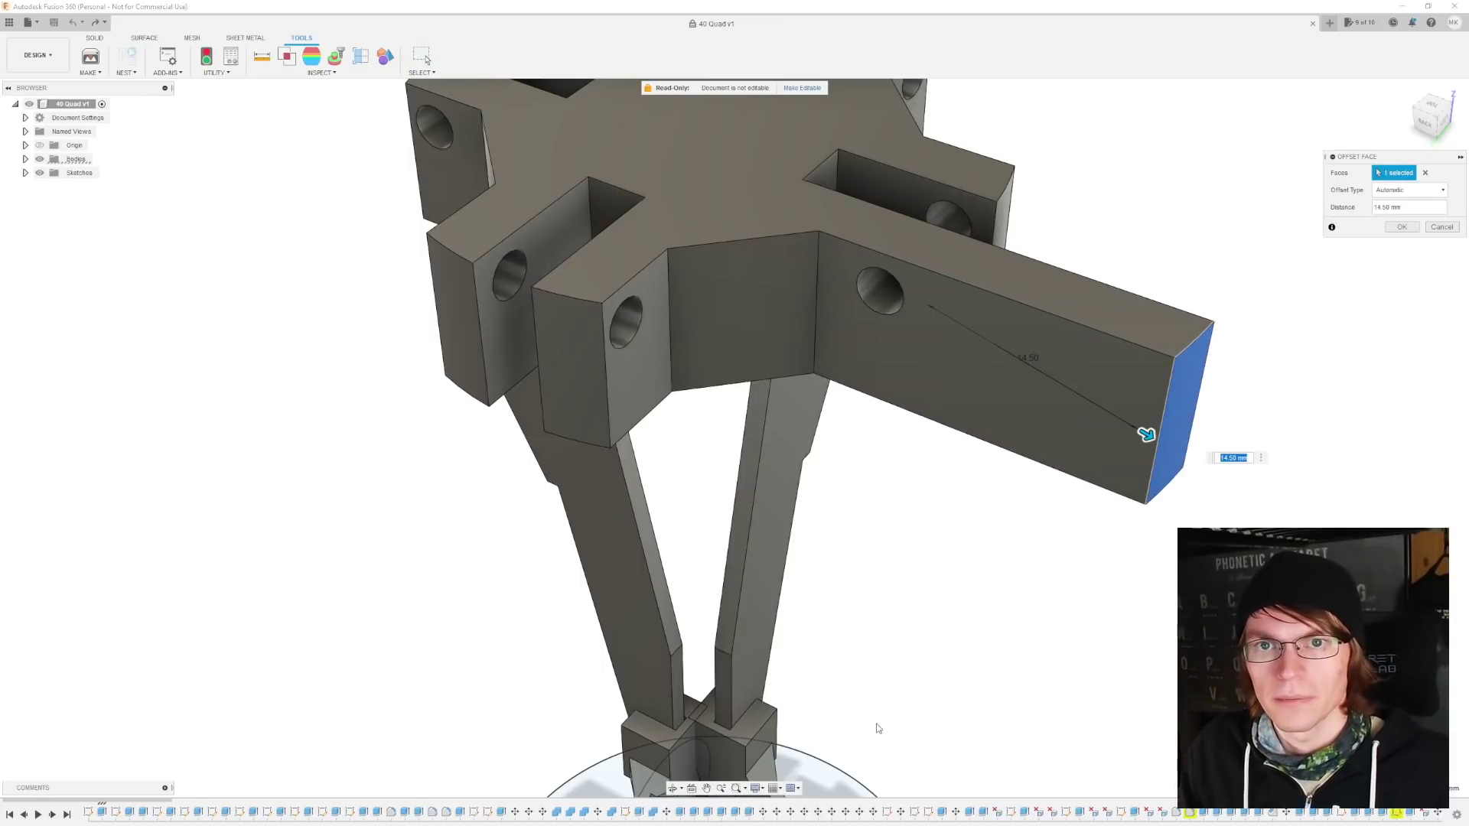
key("Escape")
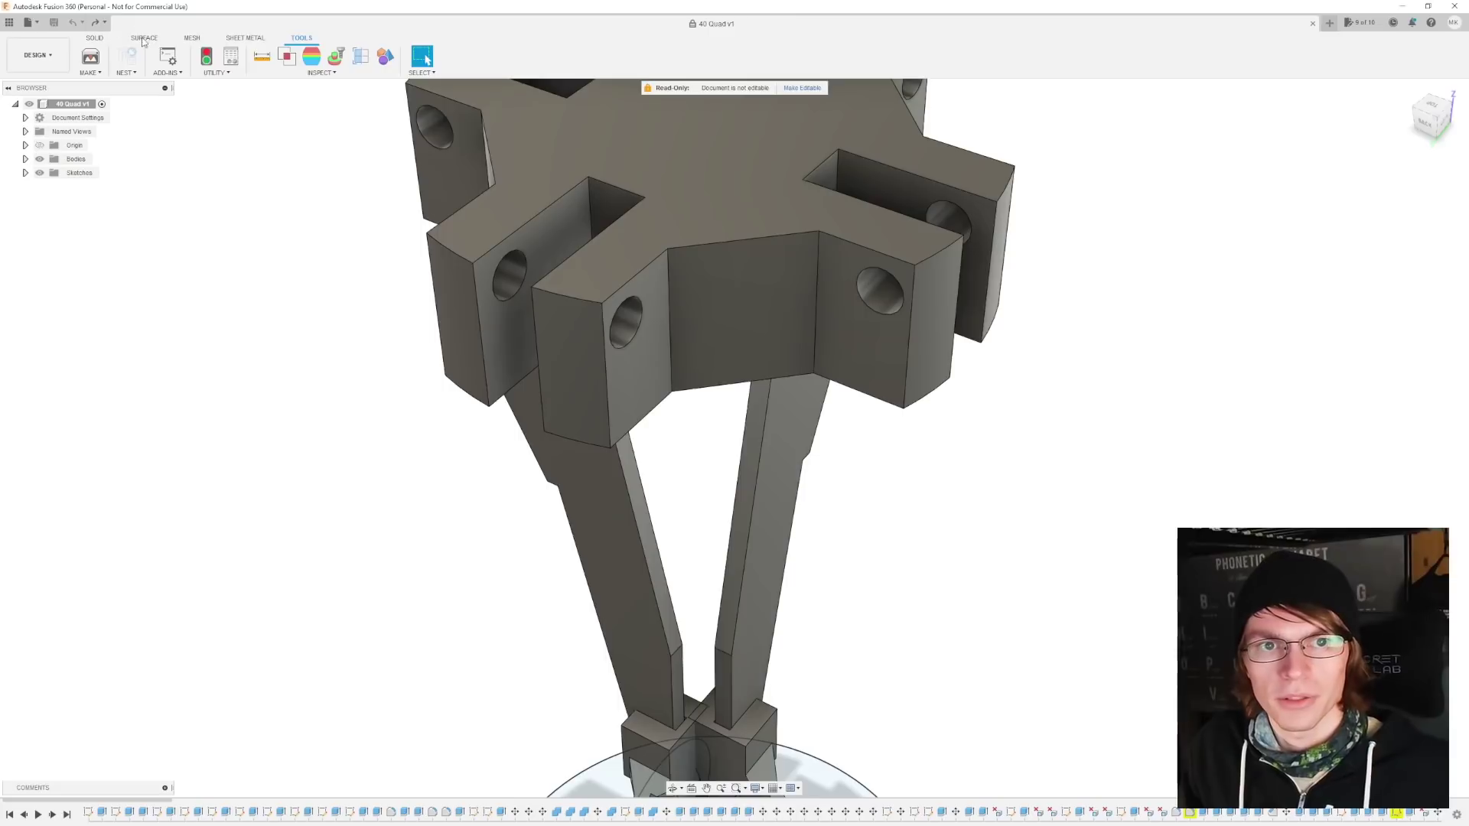
Orbit to view the frame from behind and browse the solid and inspection tool menus
left_click(104, 41)
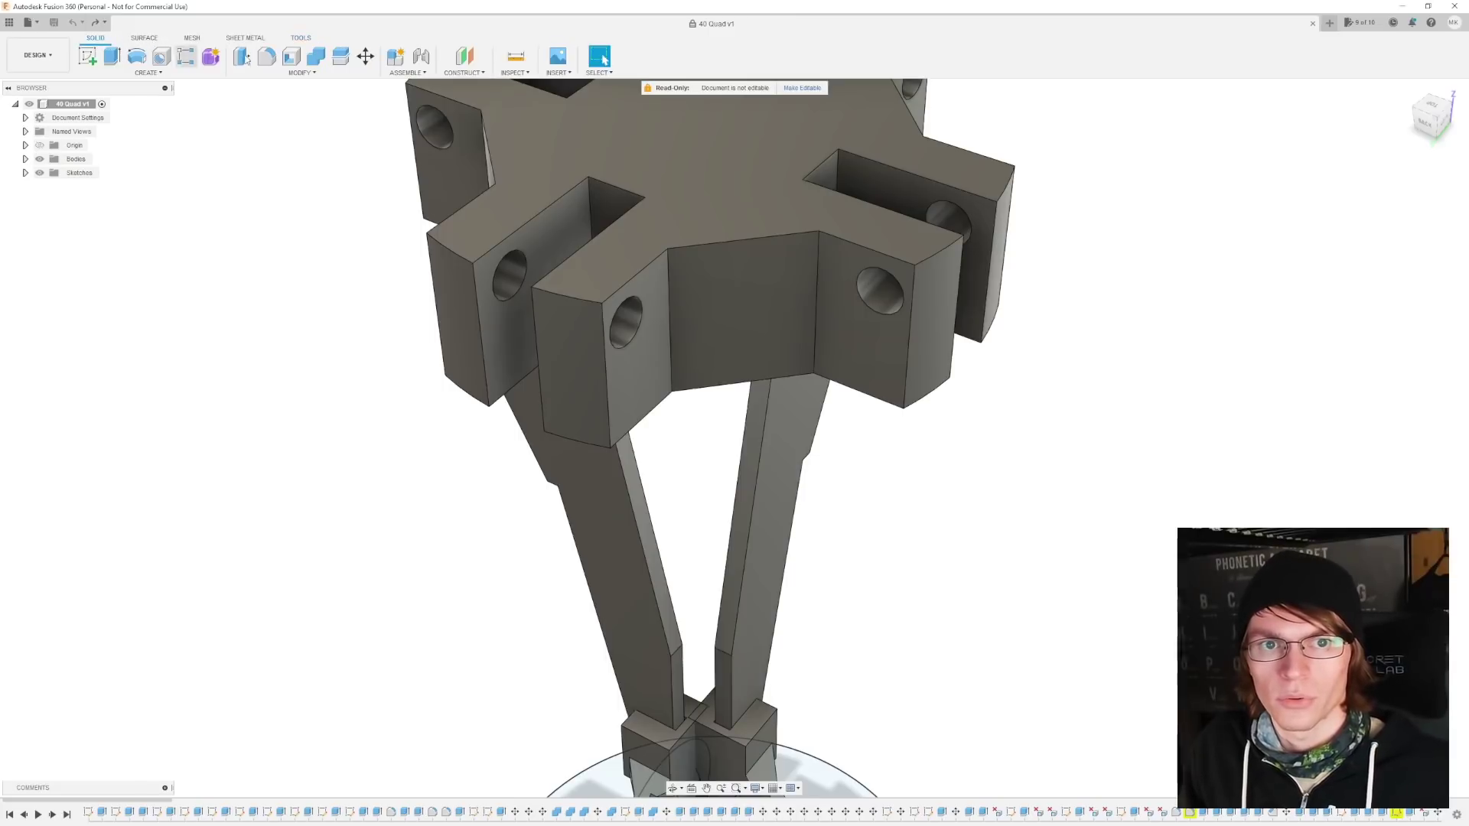
middle_click_drag(620, 315, 707, 341, "shift")
scroll(707, 340, "down", 5)
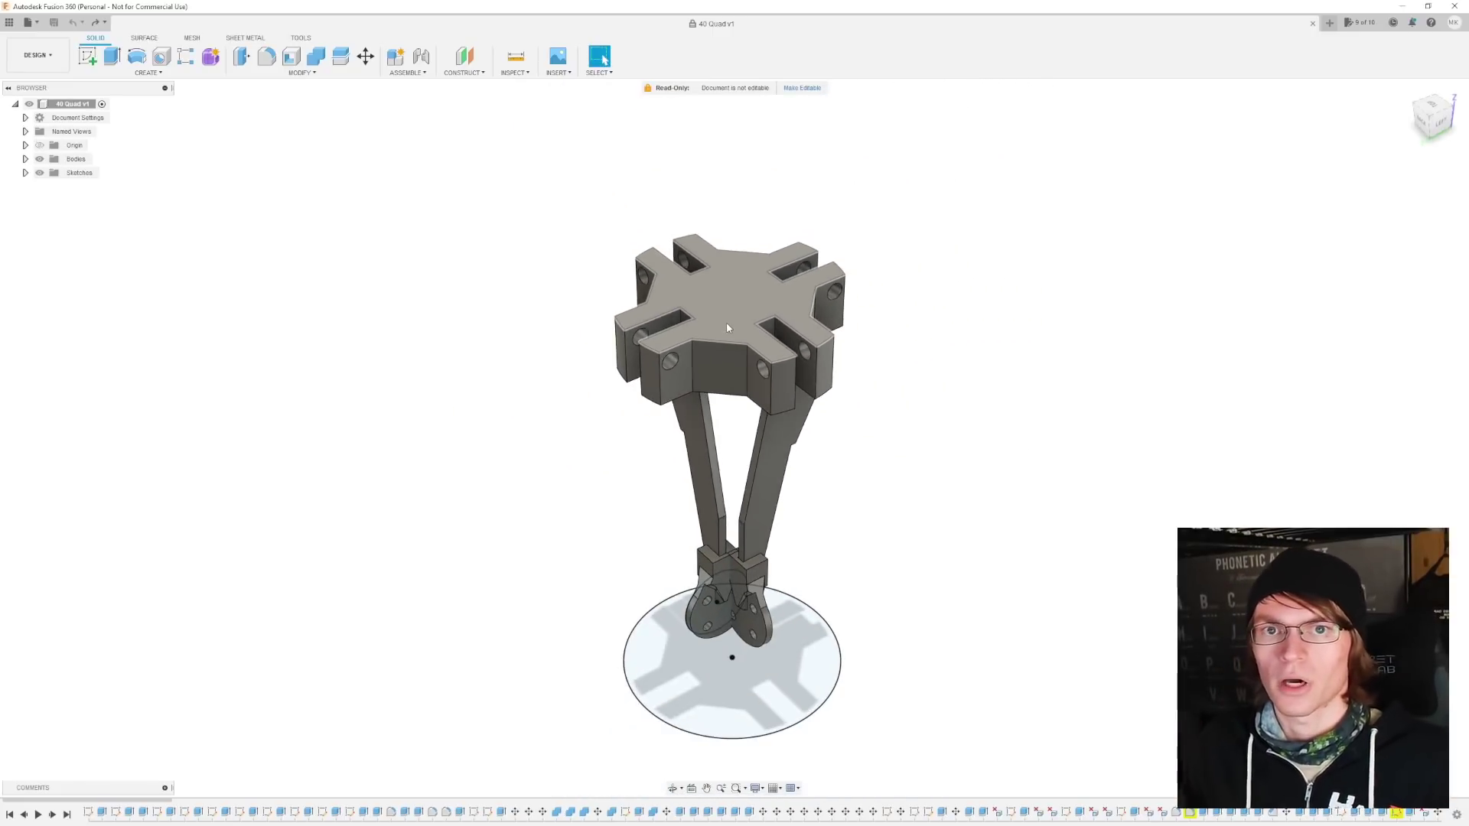
middle_click_drag(728, 328, 725, 349, "shift")
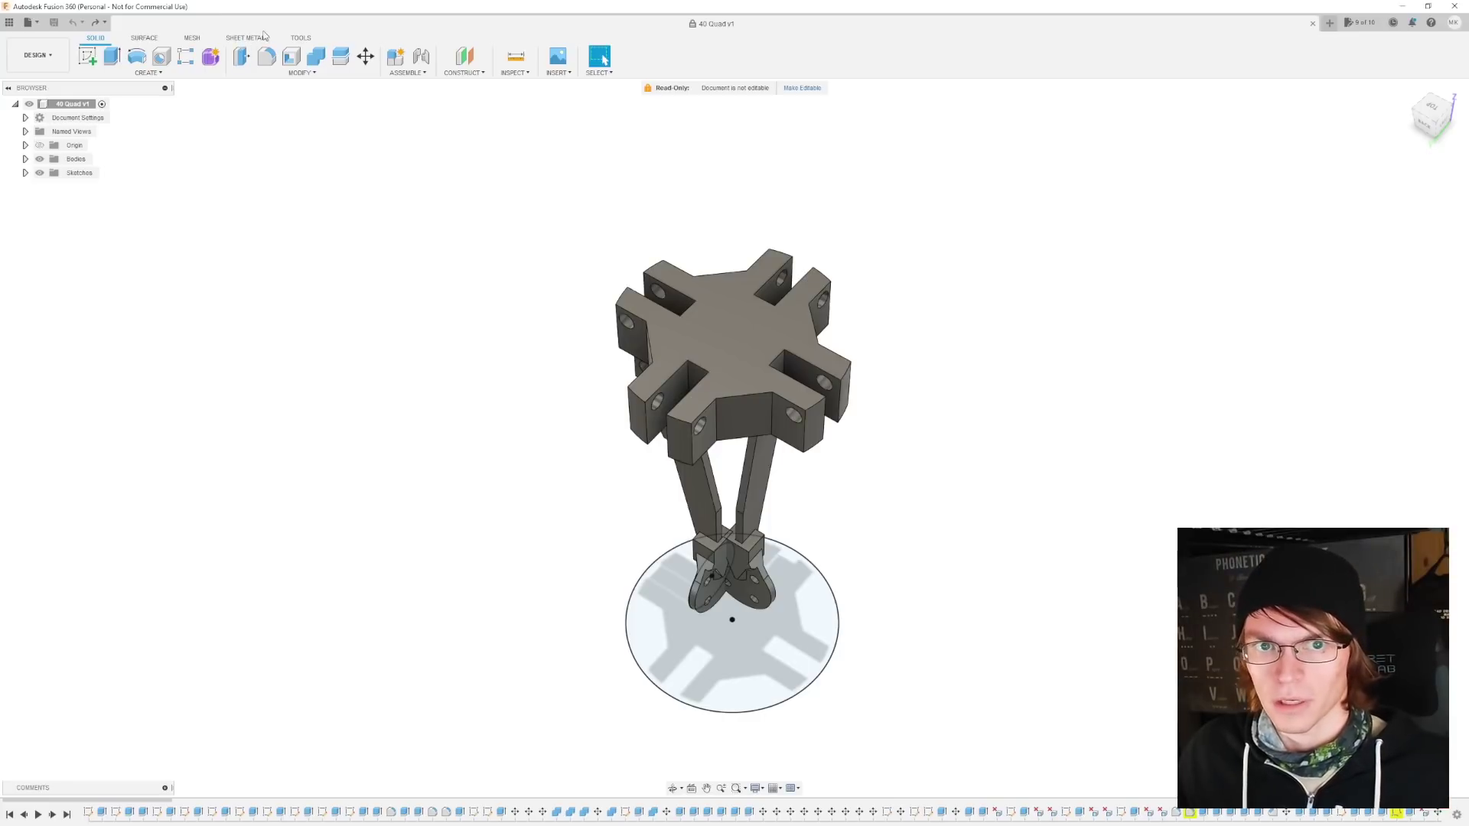
left_click(295, 39)
left_click(301, 74)
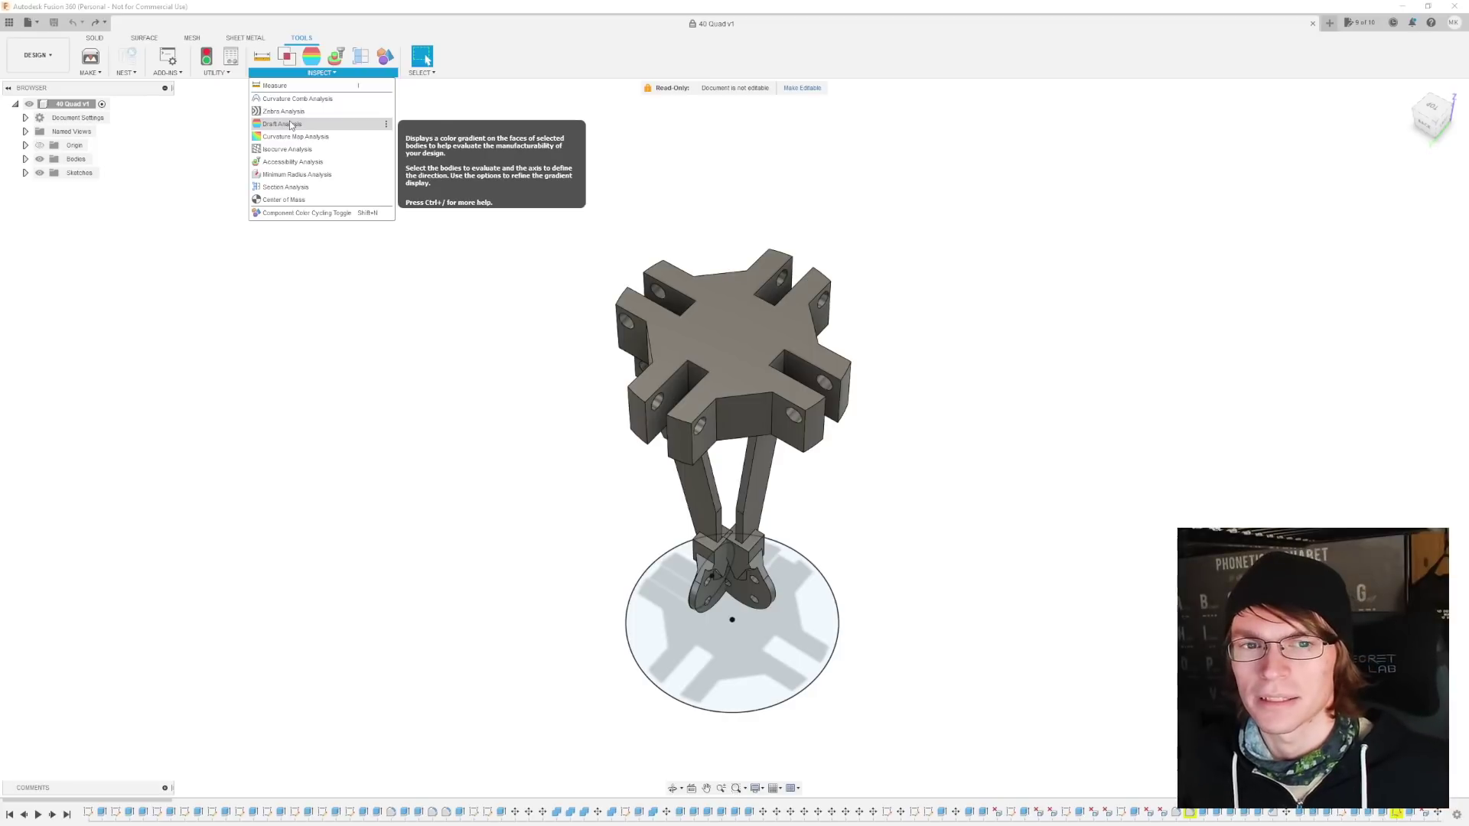
left_click(336, 57)
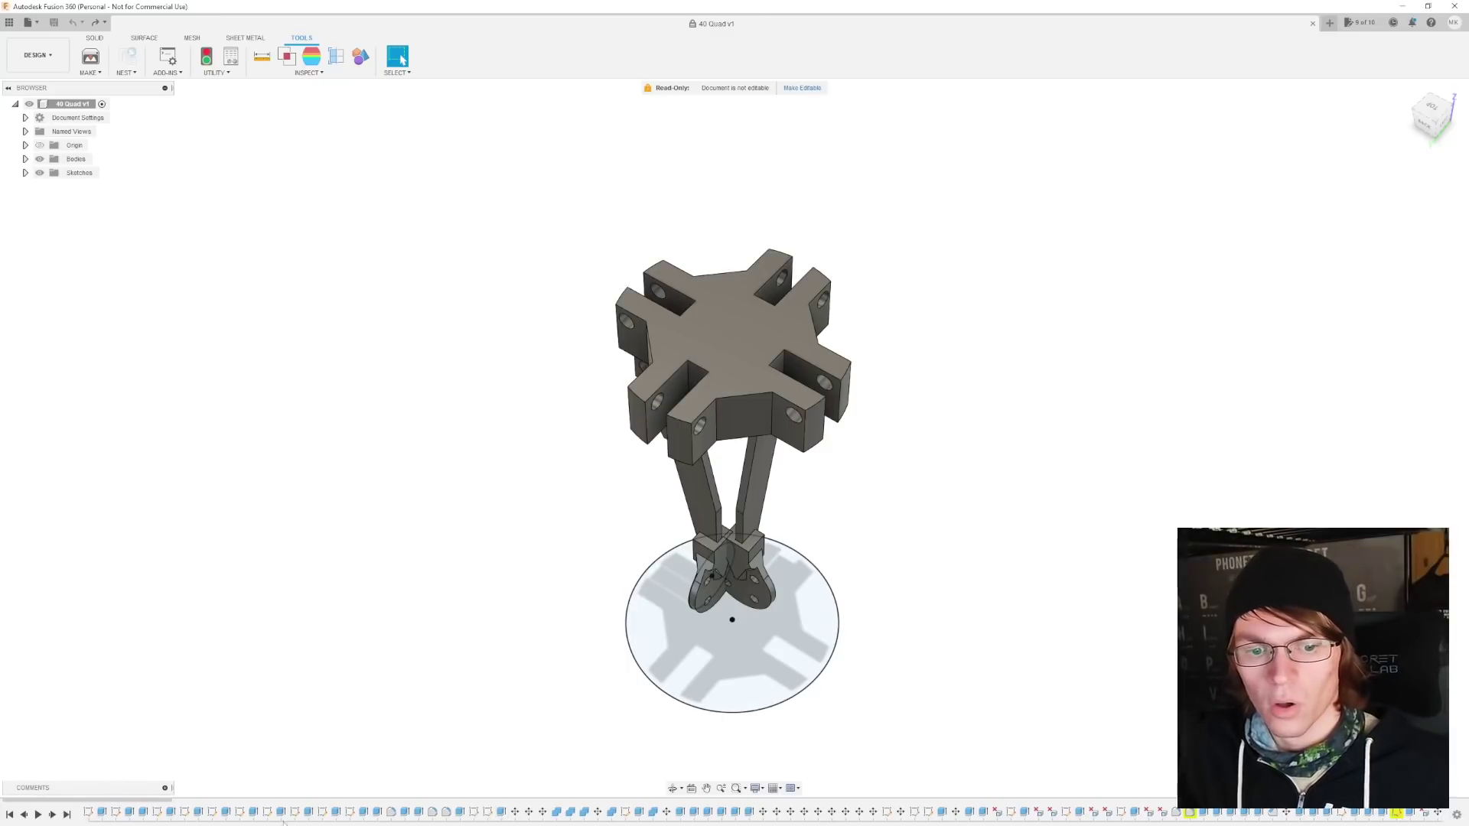
Roll the timeline's history marker back to the Move4 step
left_click(598, 813)
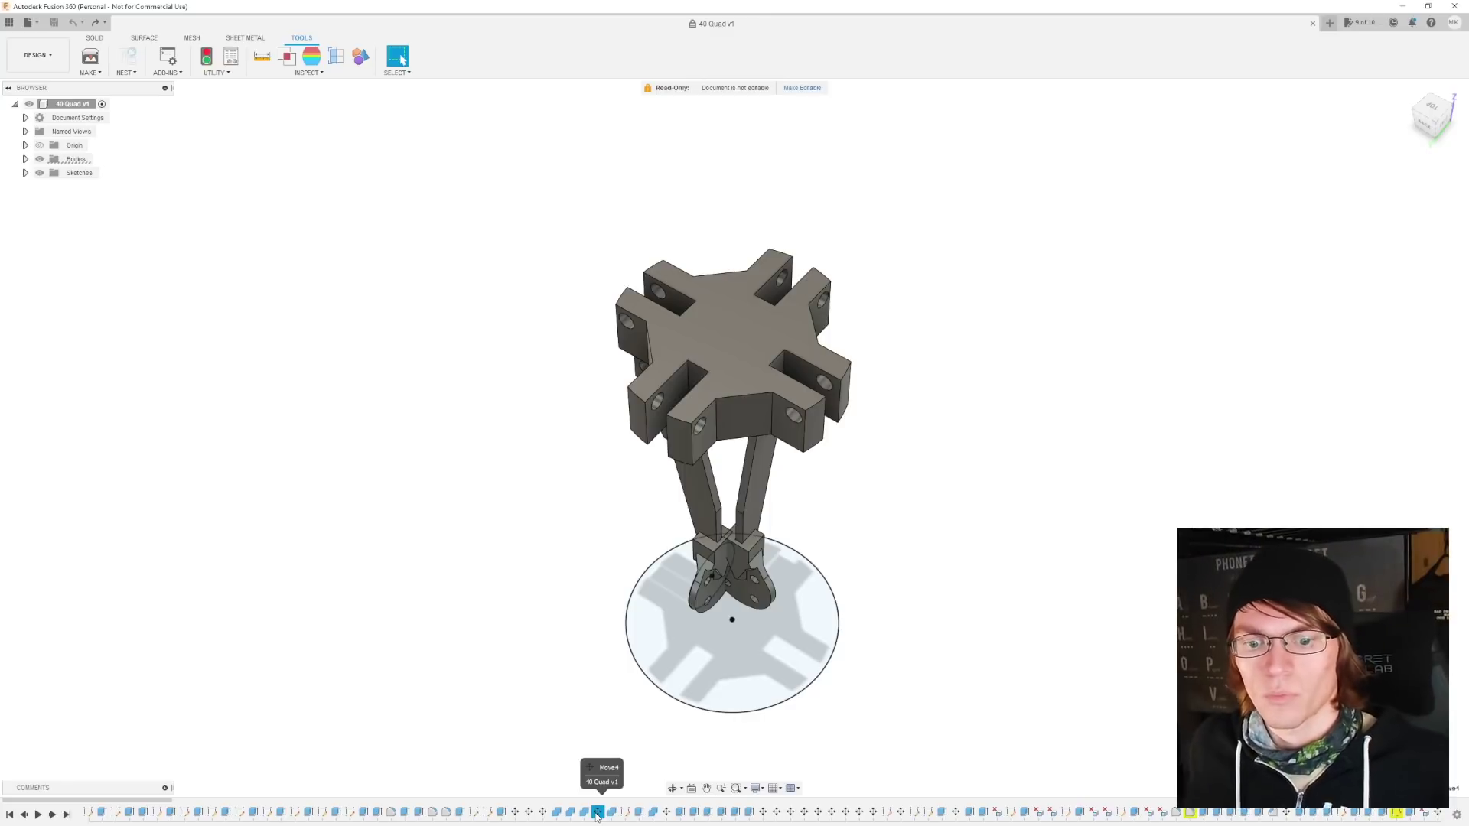
right_click(598, 812)
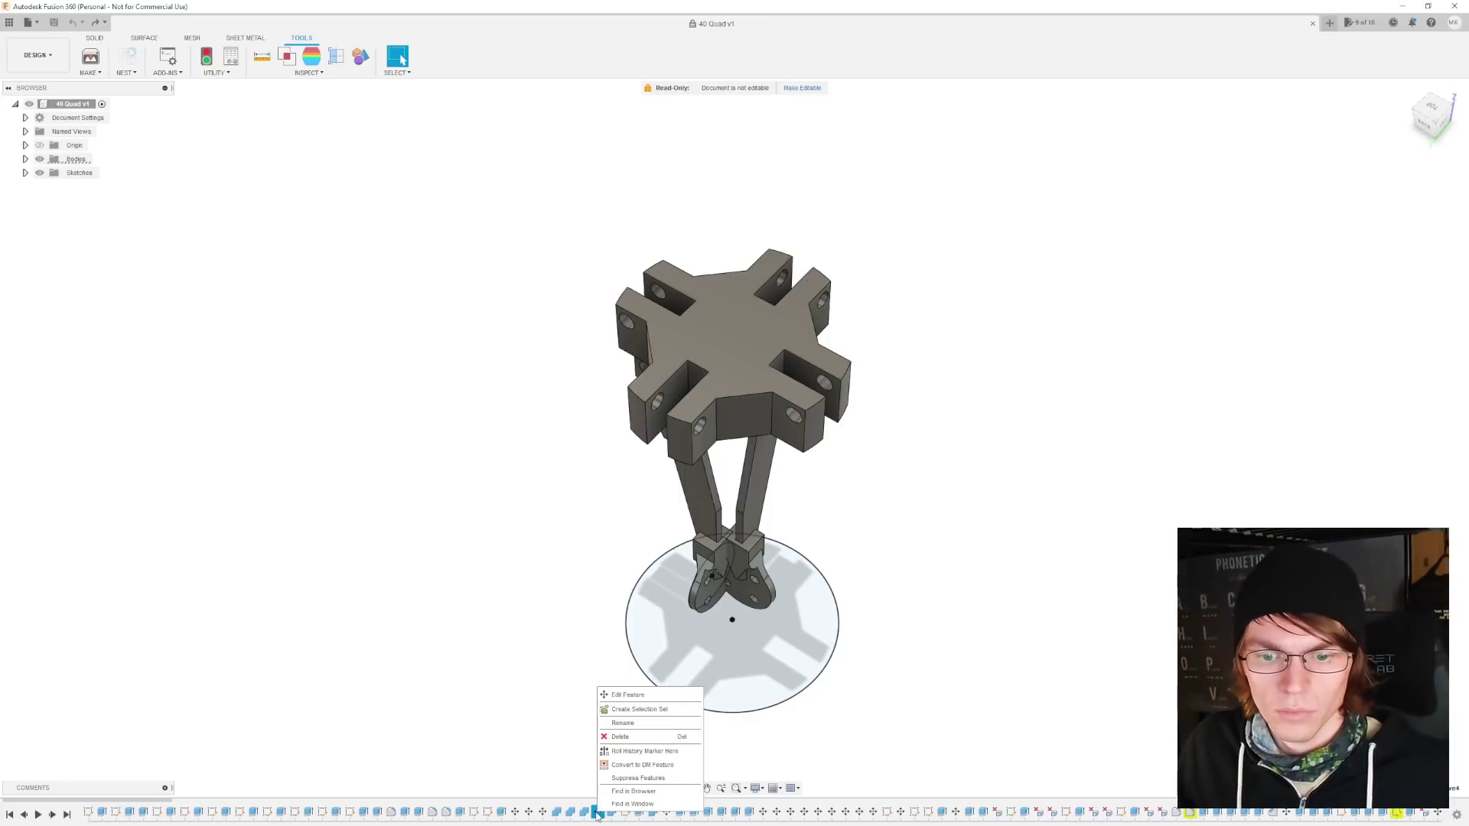
left_click(621, 752)
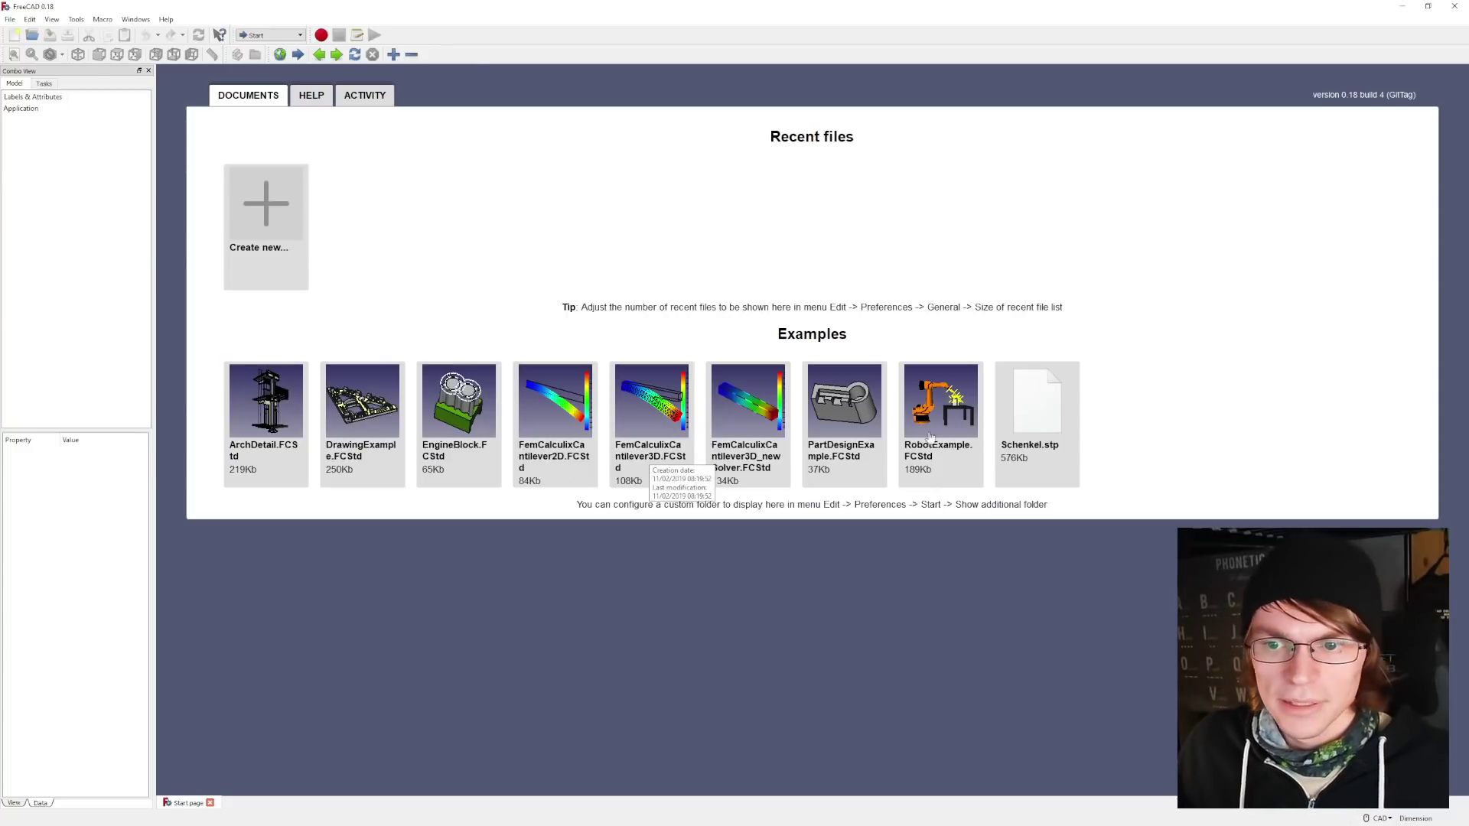
Open PartDesignExample and inspect its front, cylinder and pocket faces, then clear the selection
left_click(844, 422)
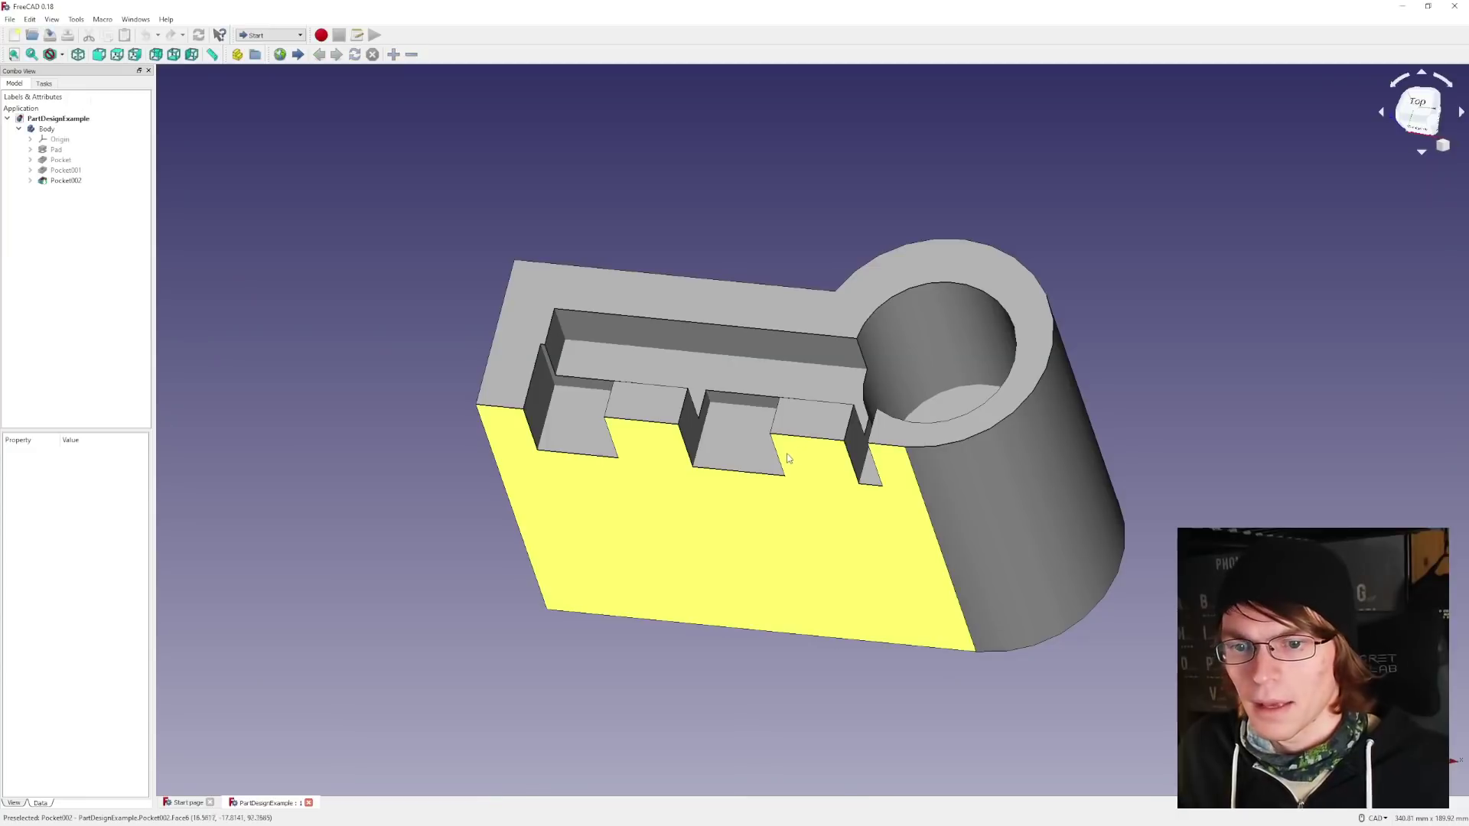
left_click(585, 497)
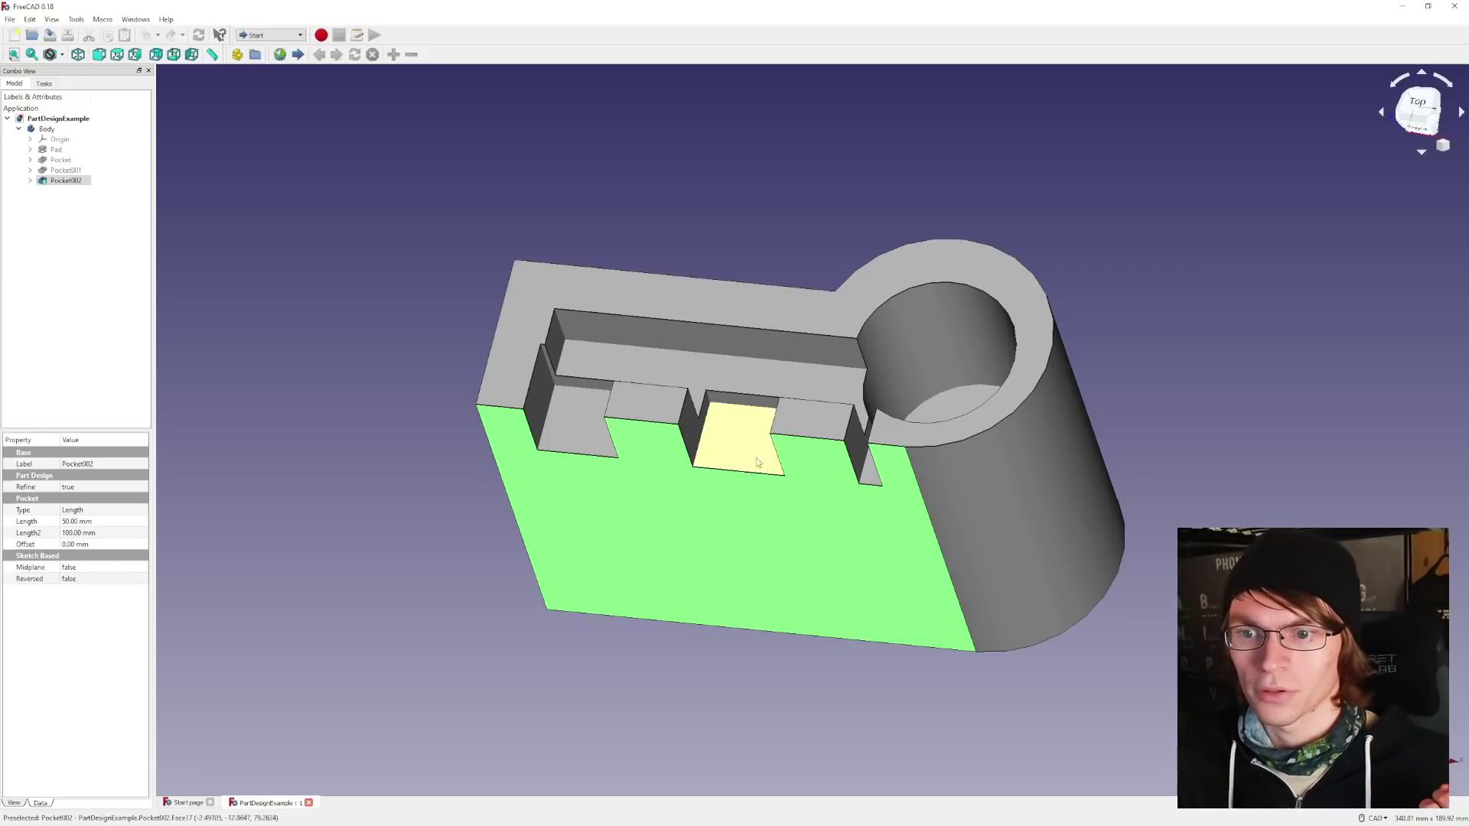
left_click(970, 497)
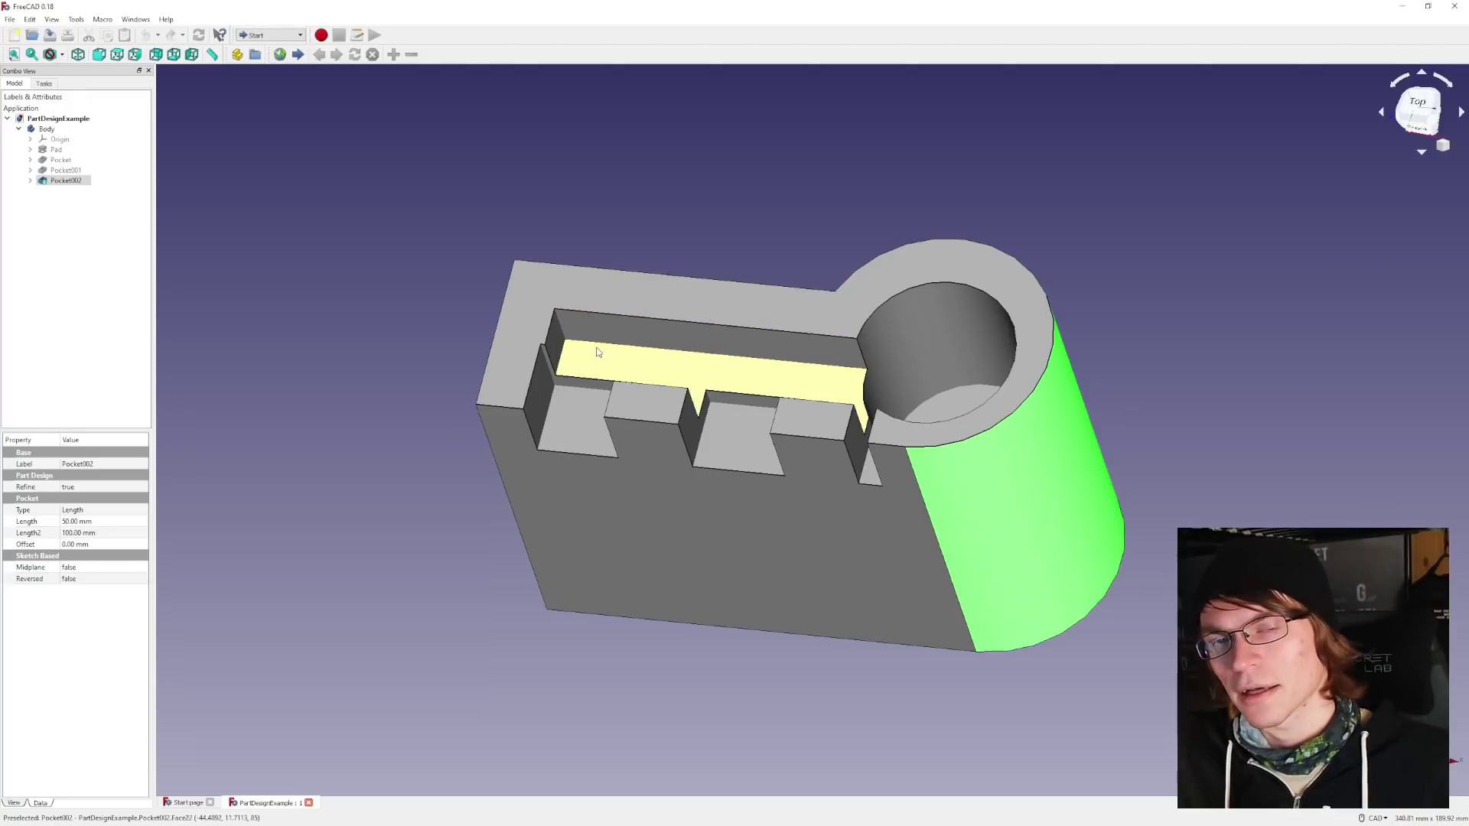
left_click(588, 386)
left_click(1164, 375)
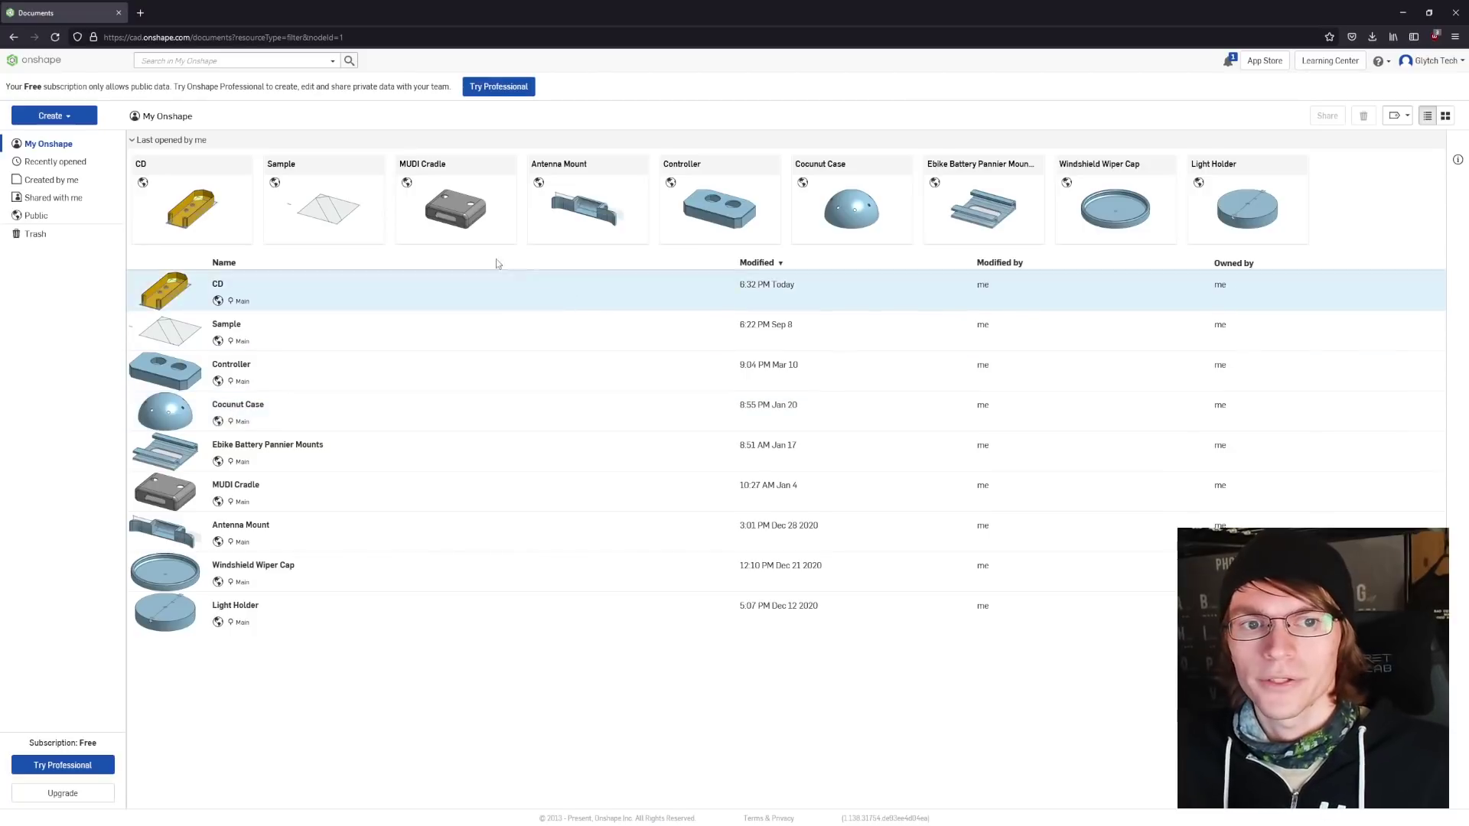
Open the CD document and orbit its yellow enclosure to a near-top view
left_click(256, 287)
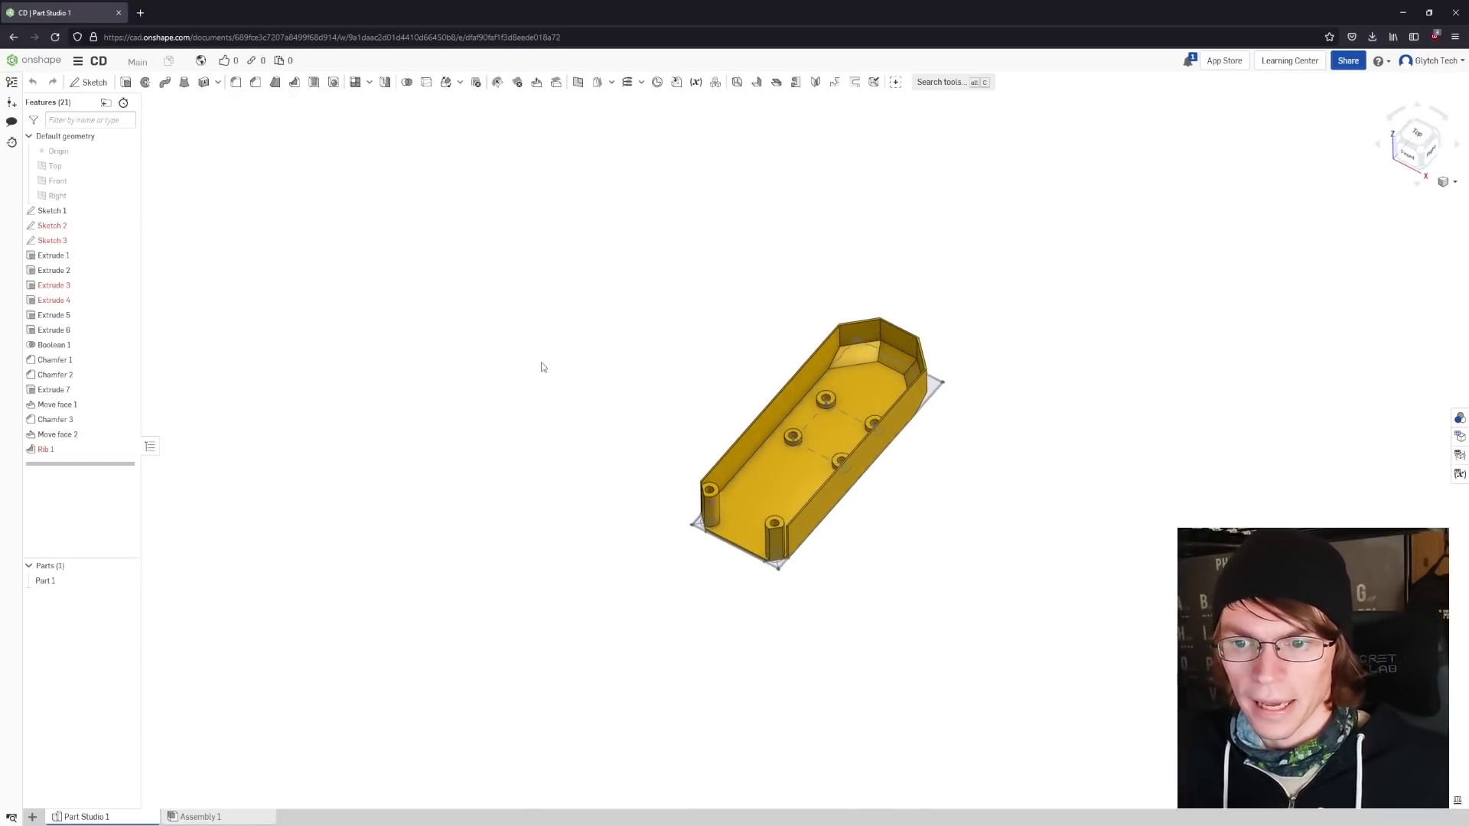
mouse_move(540, 368)
right_mouse_down()
mouse_move(548, 433)
mouse_move(551, 276)
mouse_move(530, 347)
mouse_move(534, 420)
mouse_move(540, 302)
mouse_move(521, 387)
right_mouse_up()
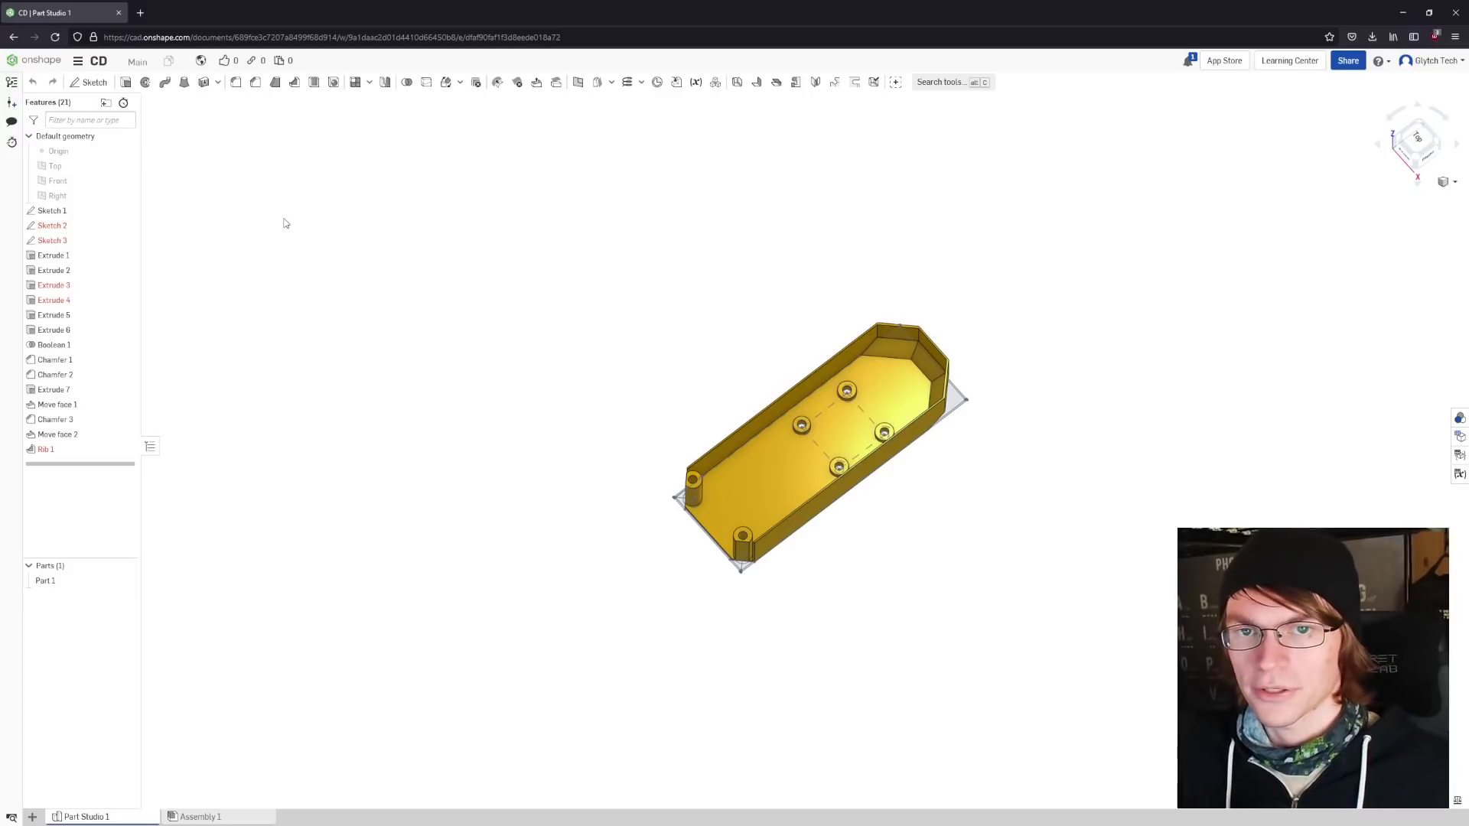
right_click(786, 247)
right_click(775, 479)
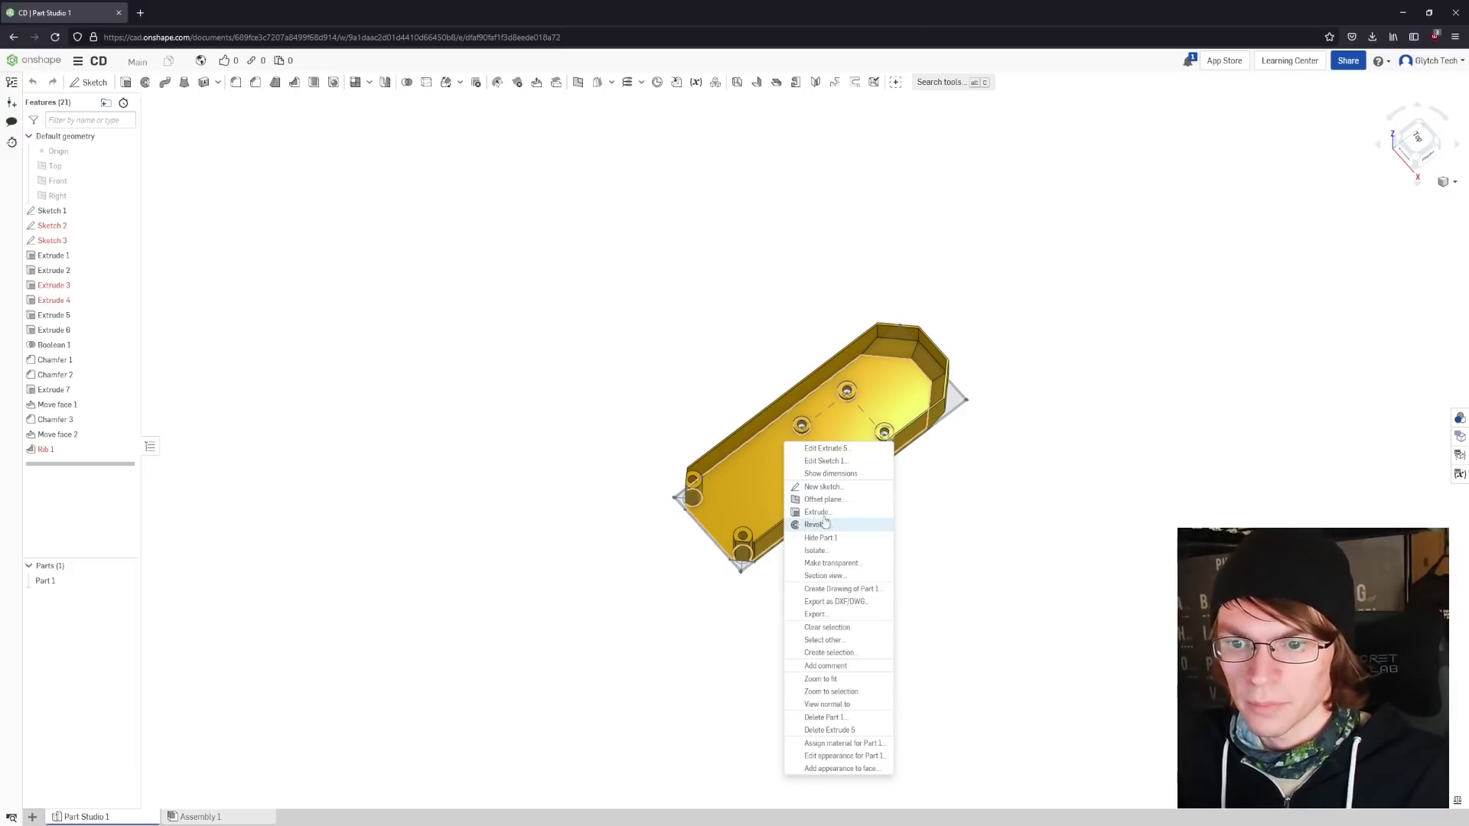
left_click(595, 360)
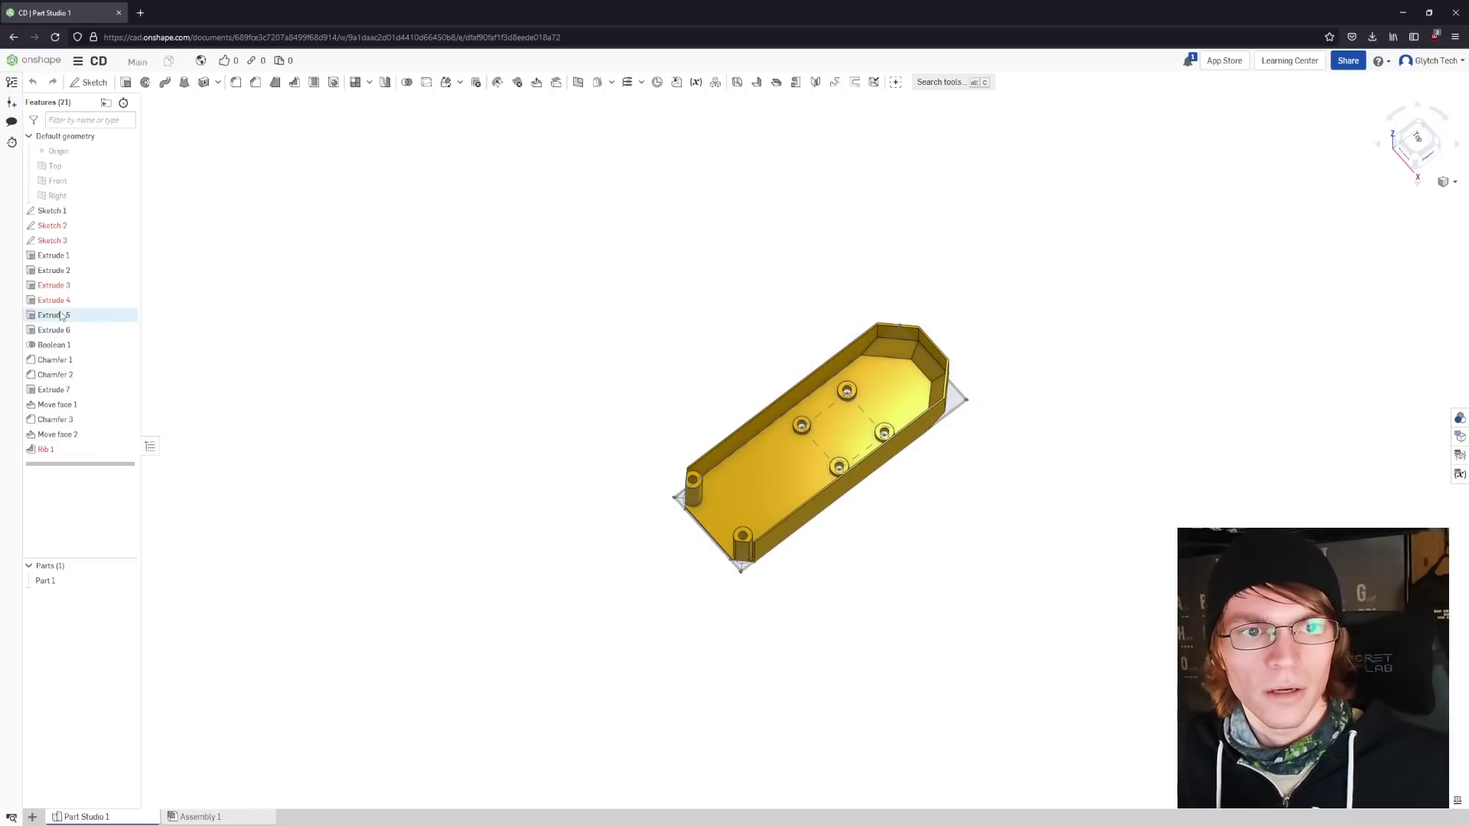
Open the Comments panel, then switch to the Performance panel
left_click(11, 121)
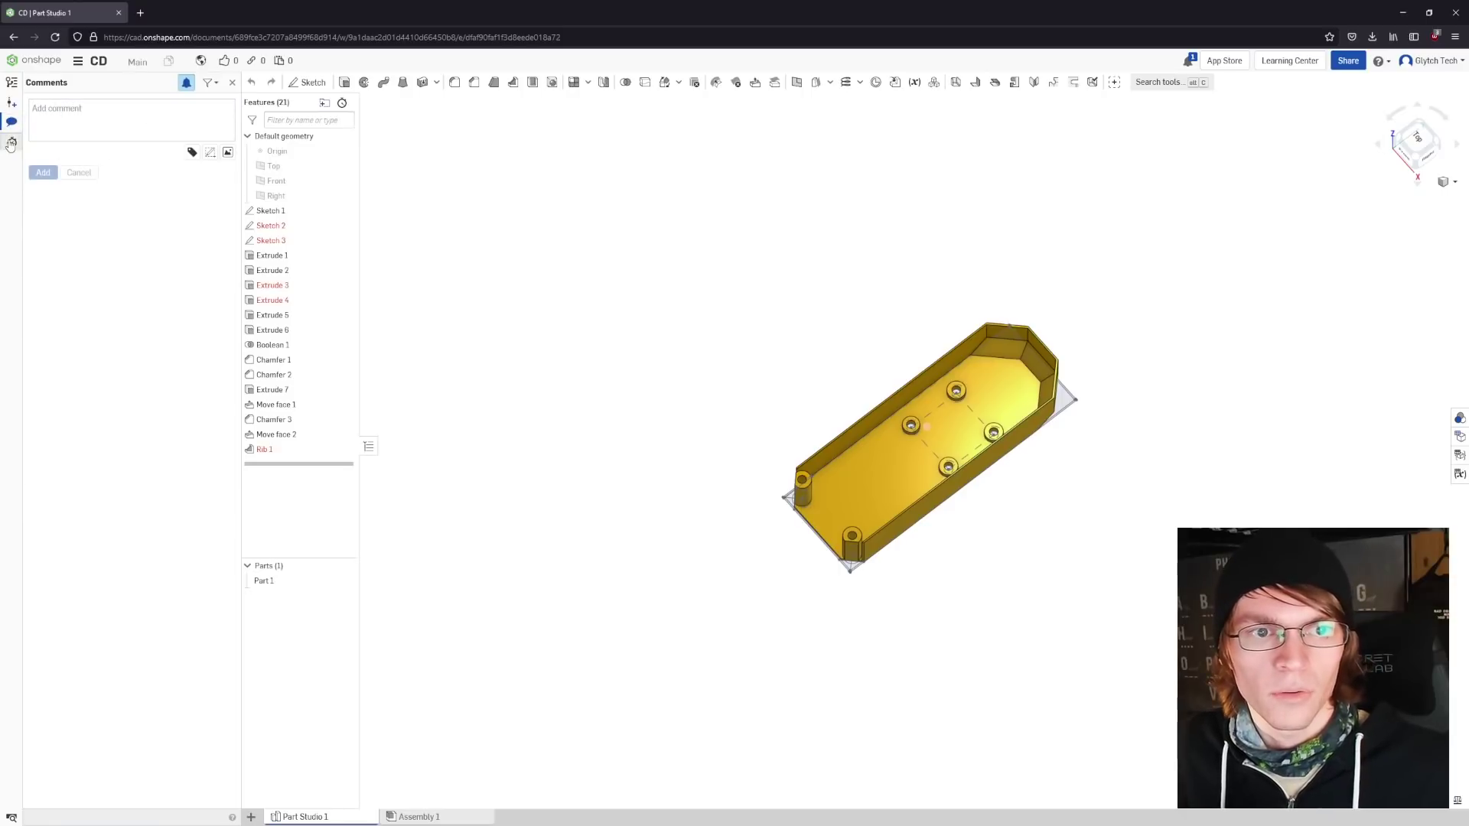
left_click(12, 142)
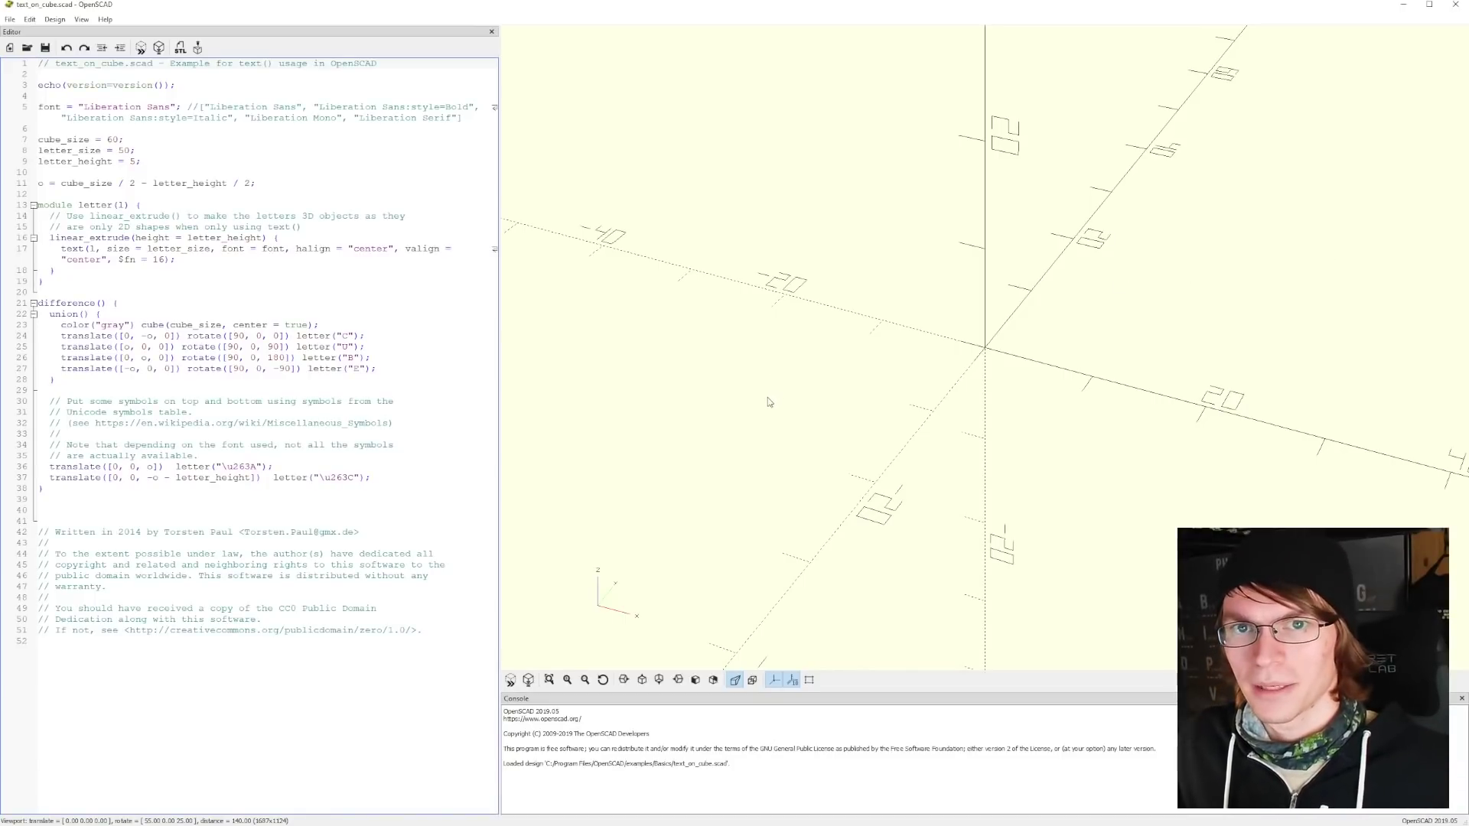
Preview the text_on_cube model and orbit it to show the U and B faces
left_click(510, 681)
scroll(672, 513, "down", 5)
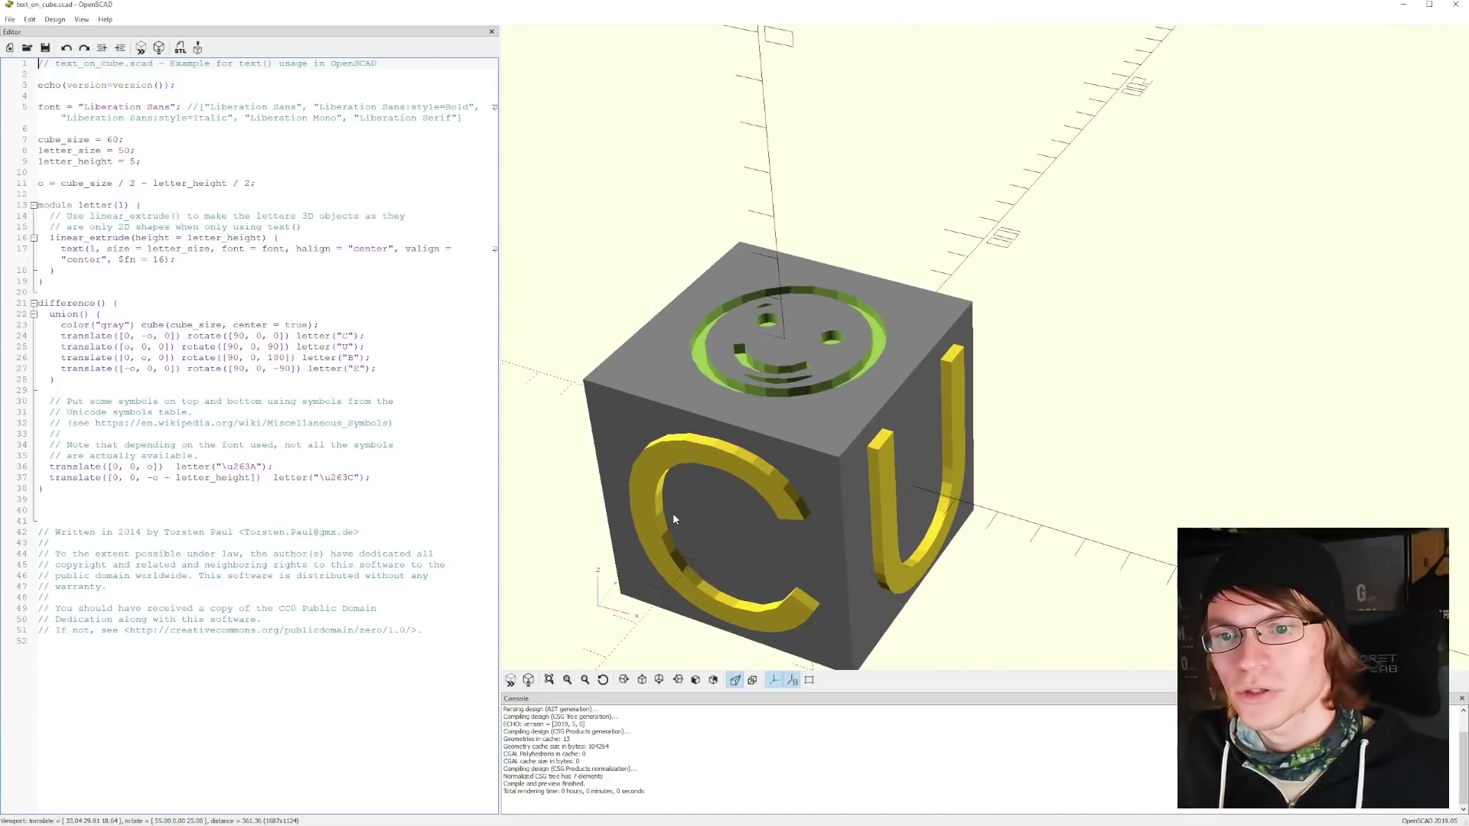
left_click_drag(673, 512, 956, 550)
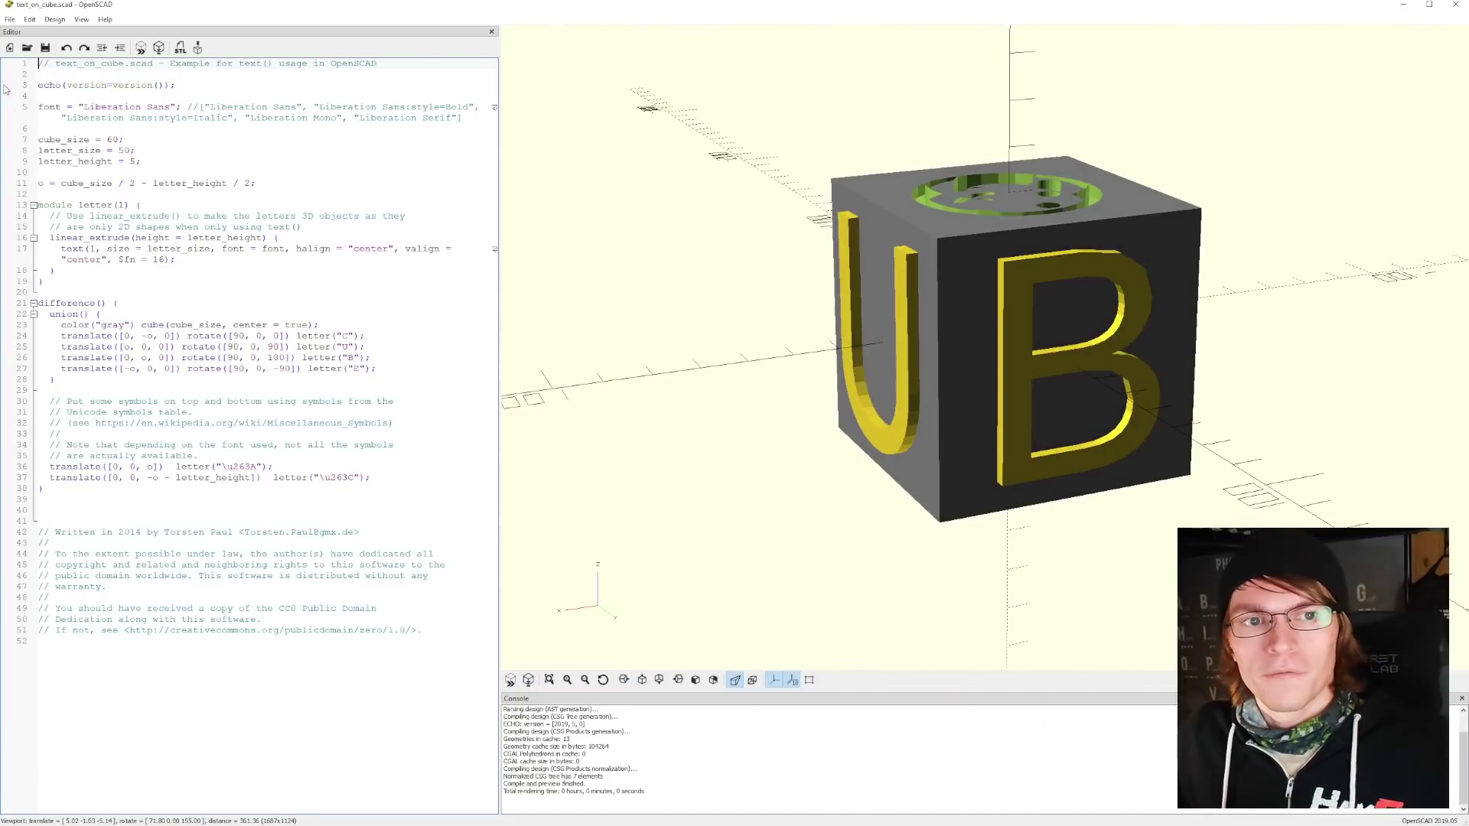
key("ctrl+a")
left_click(345, 723)
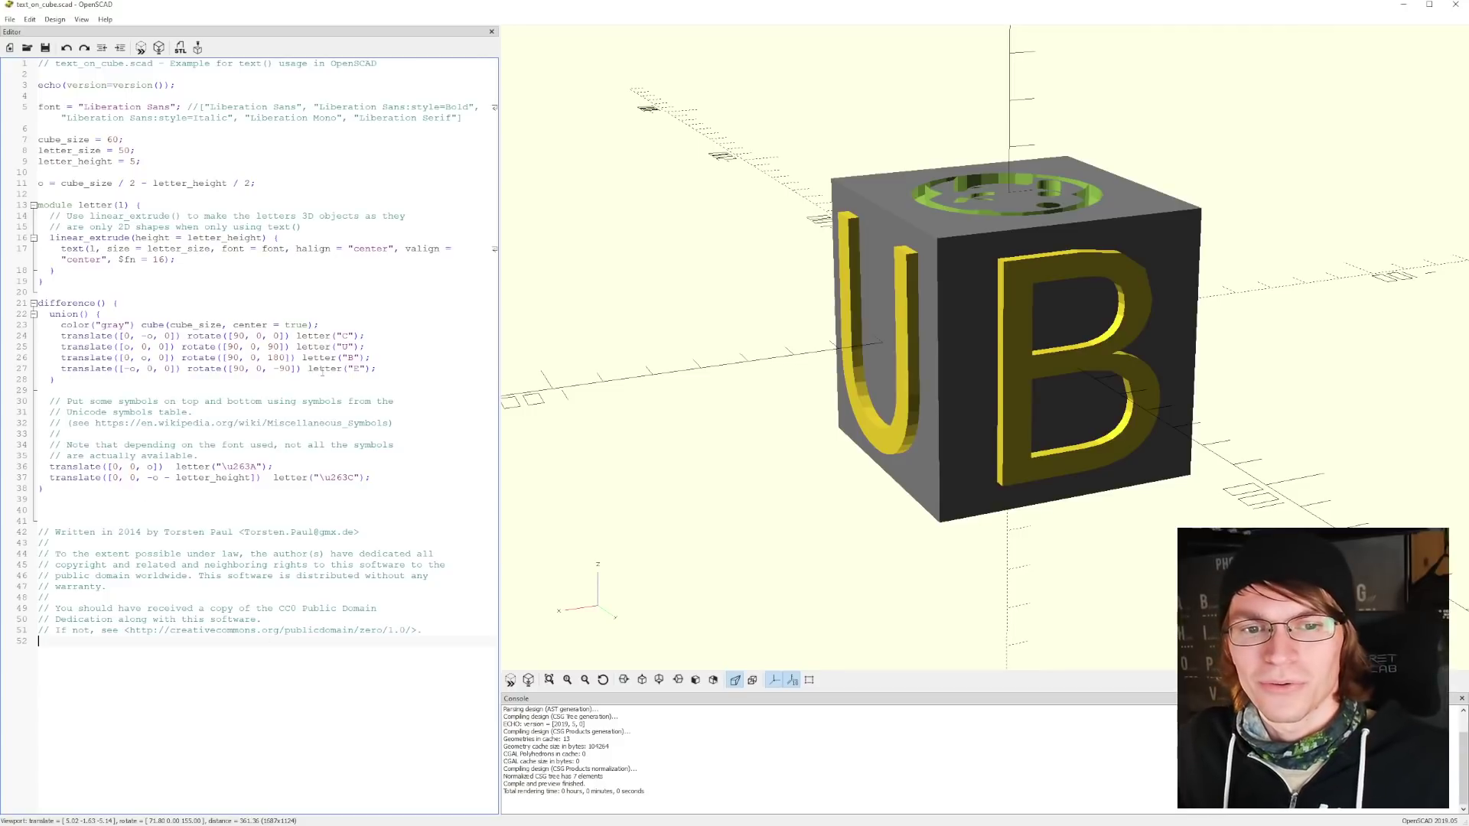
Replace the side letters with H, A and K in the letter() calls, then preview the cube
double_click(343, 336)
type("H")
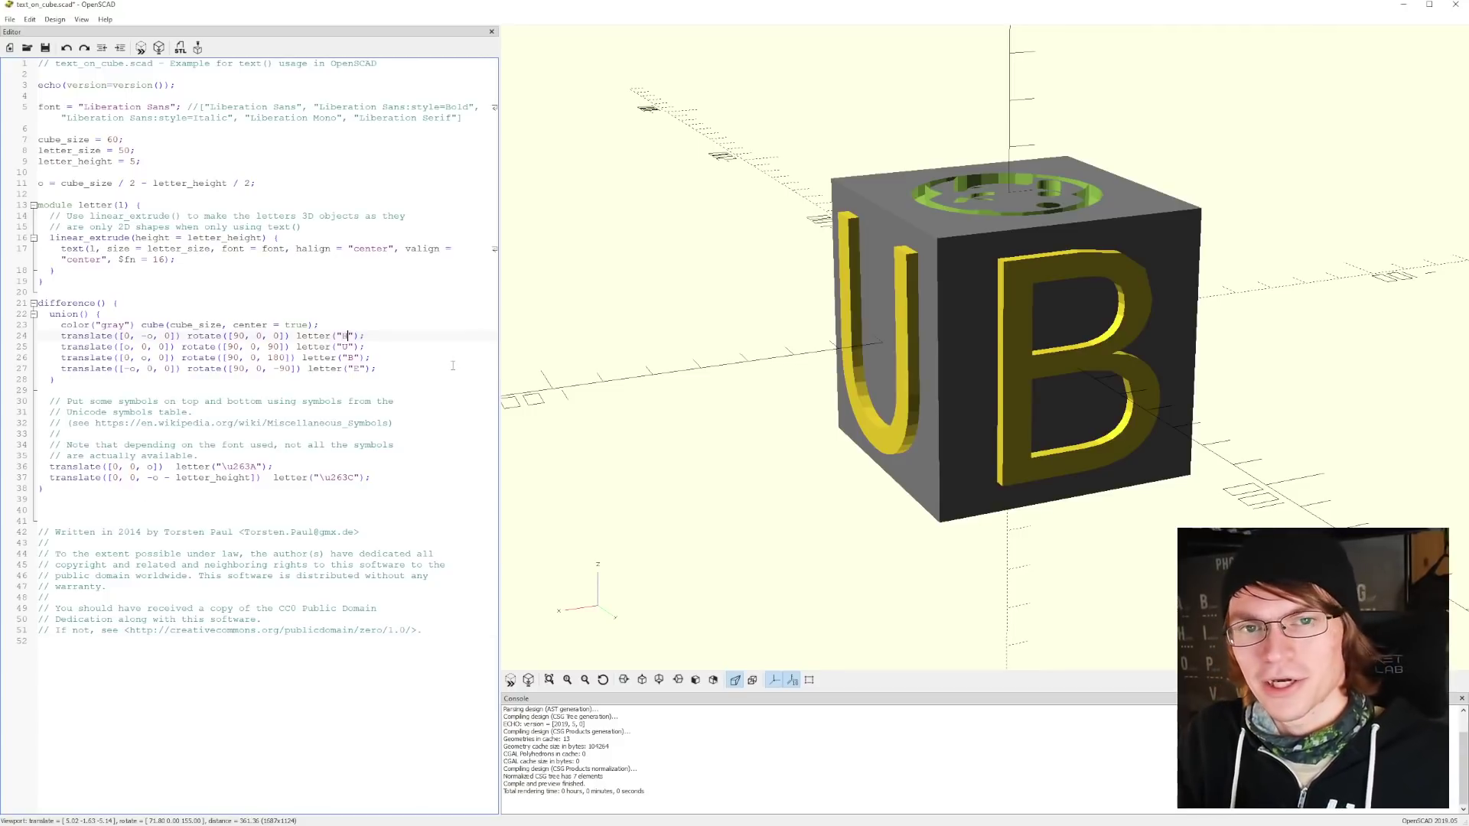
double_click(346, 347)
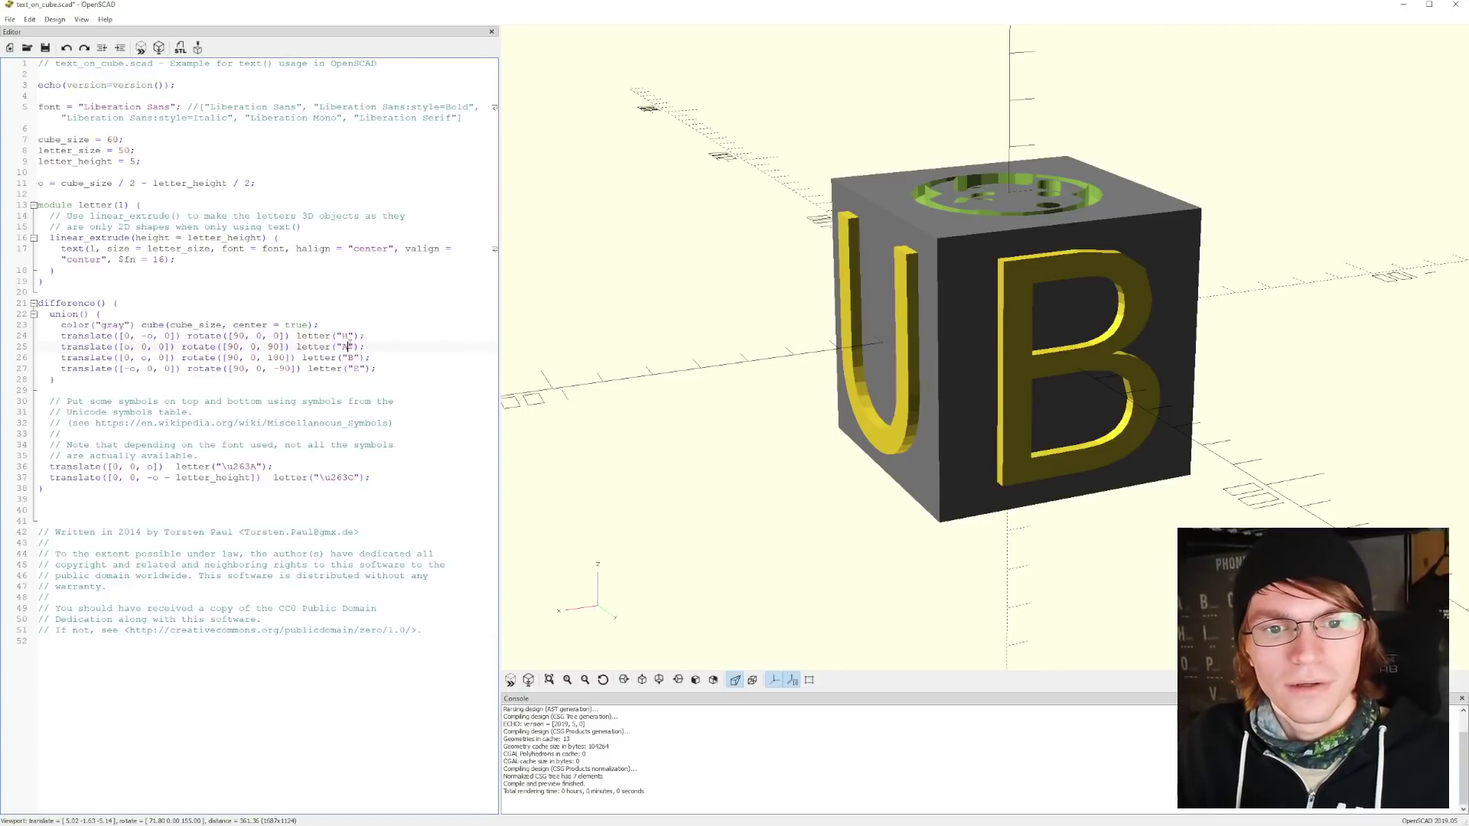
type("A")
double_click(349, 357)
type("K")
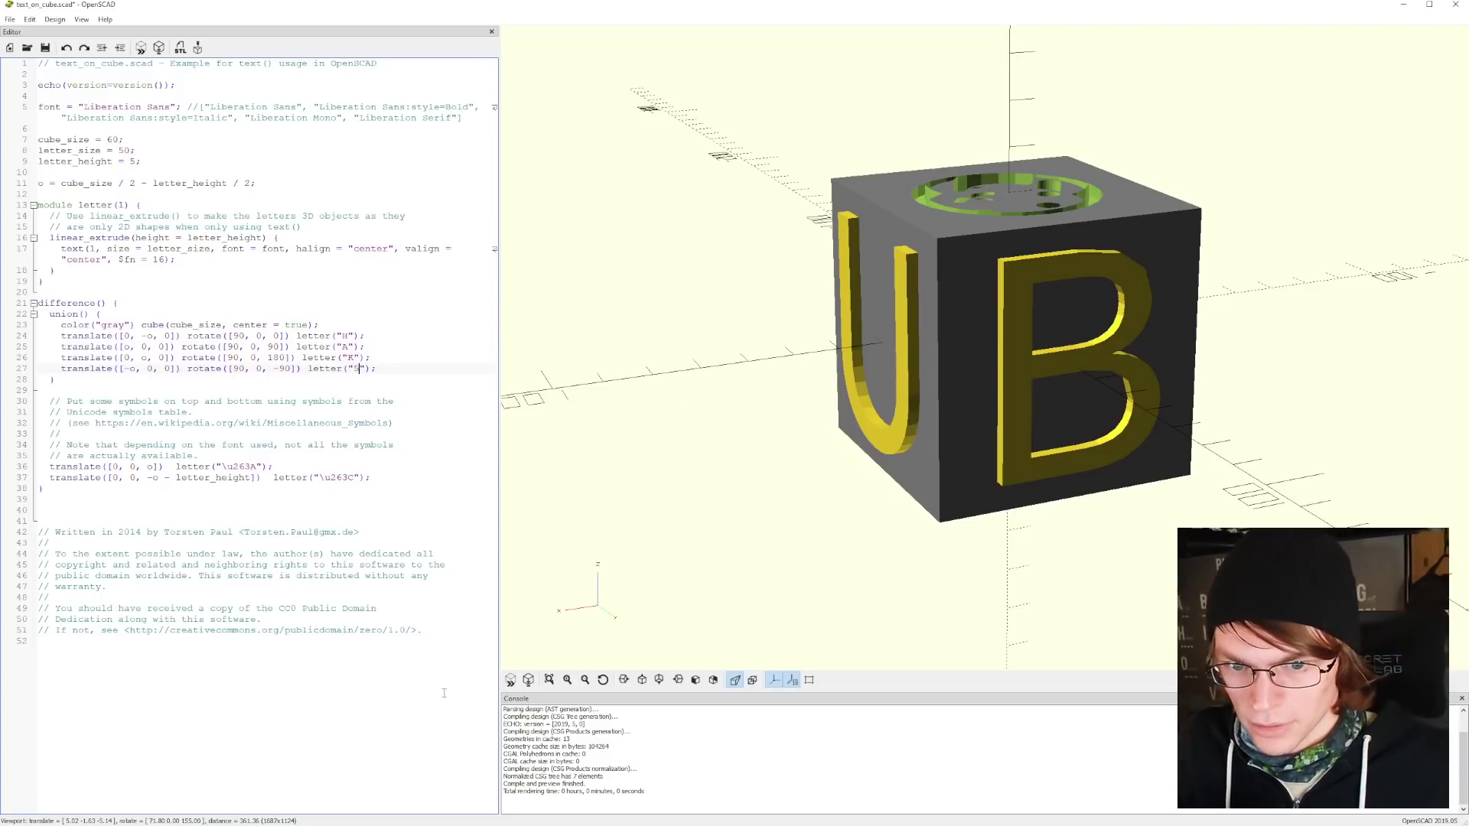
left_click(510, 679)
left_click_drag(1274, 410, 1087, 336)
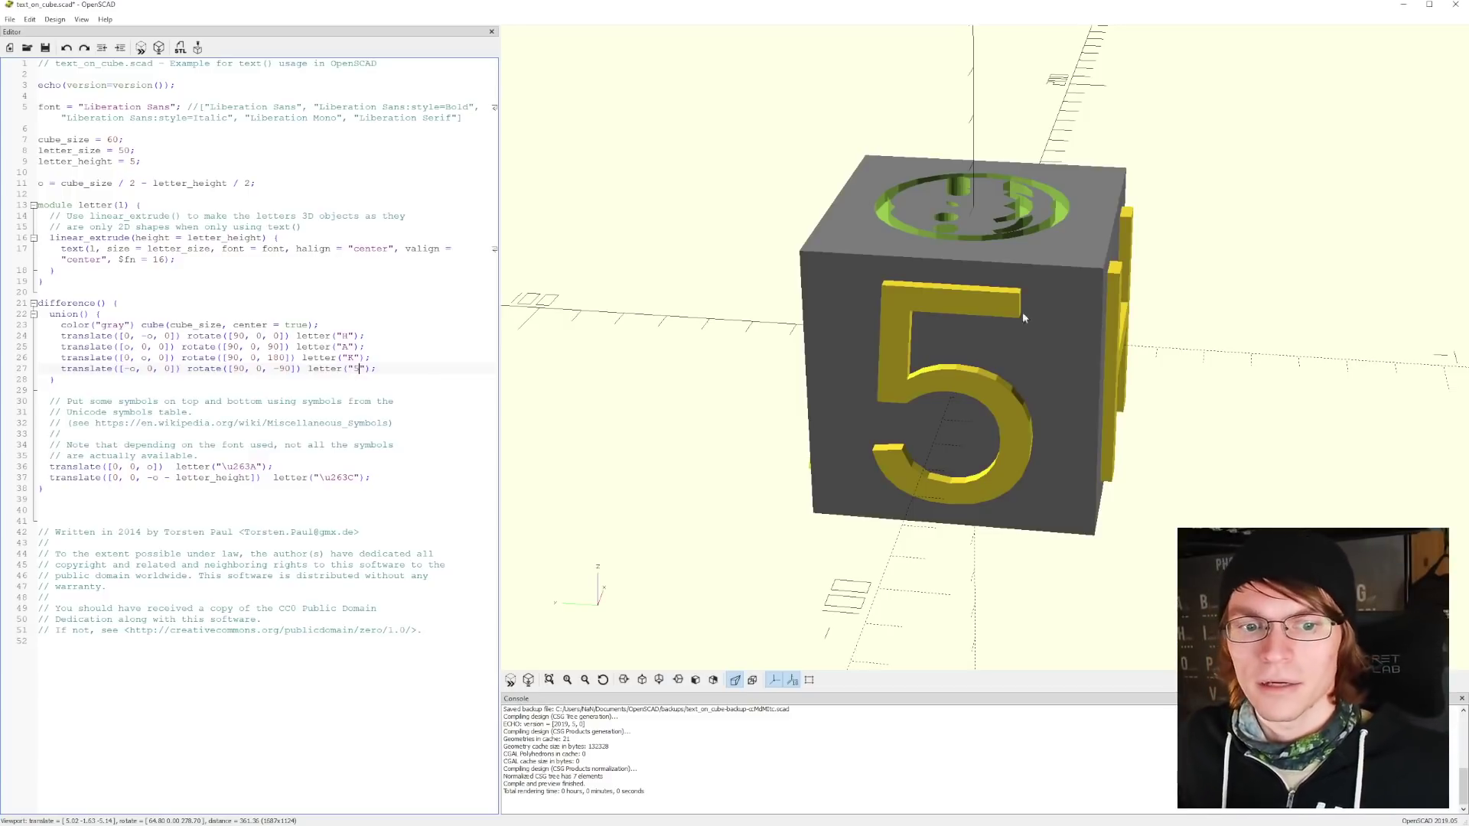
Orbit the cube to show the K and 5 faces
left_click_drag(645, 329, 681, 324)
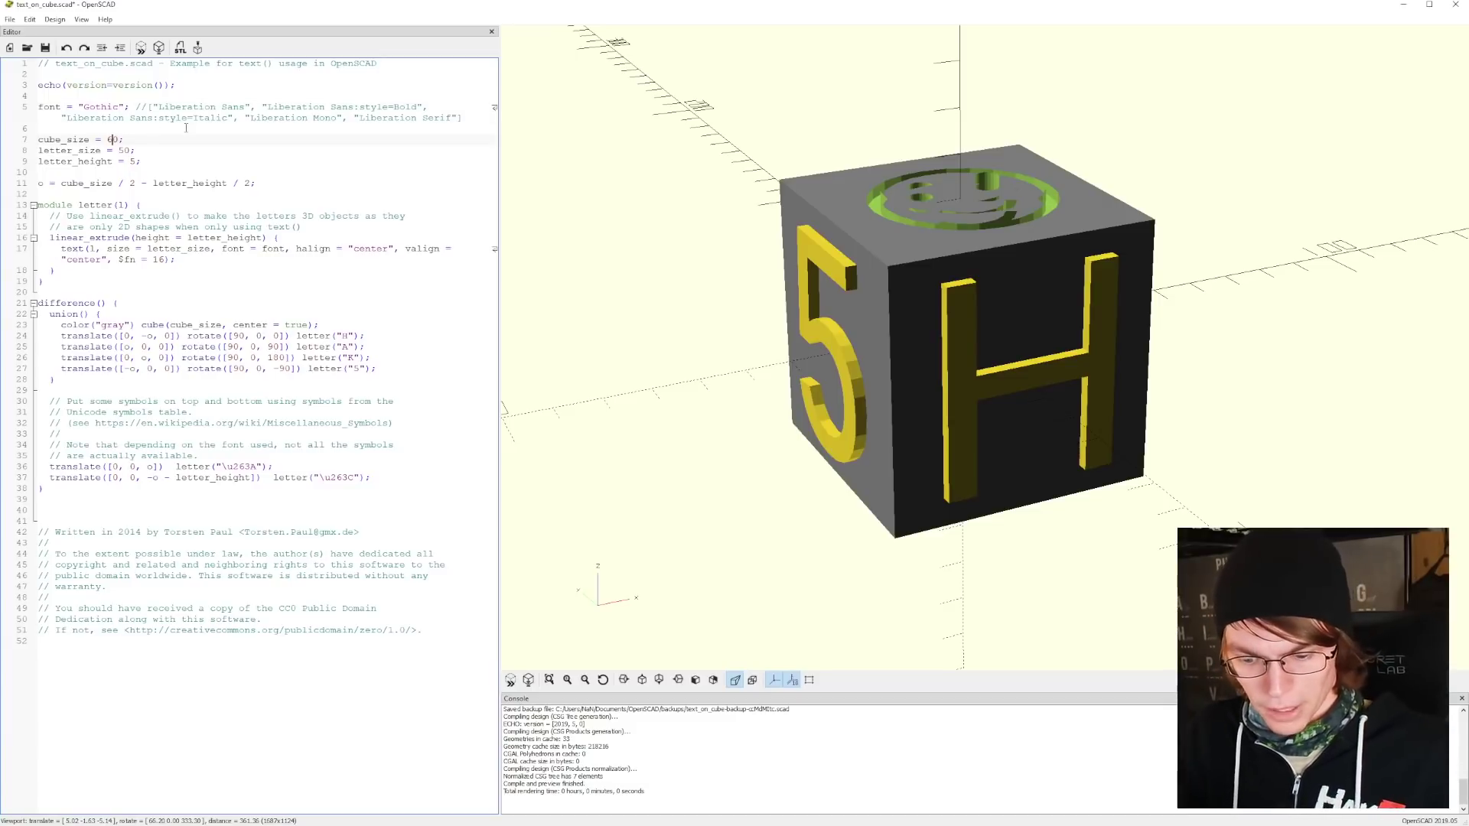
Change cube_size to 80 and preview the larger cube
key("BackSpace")
type("8")
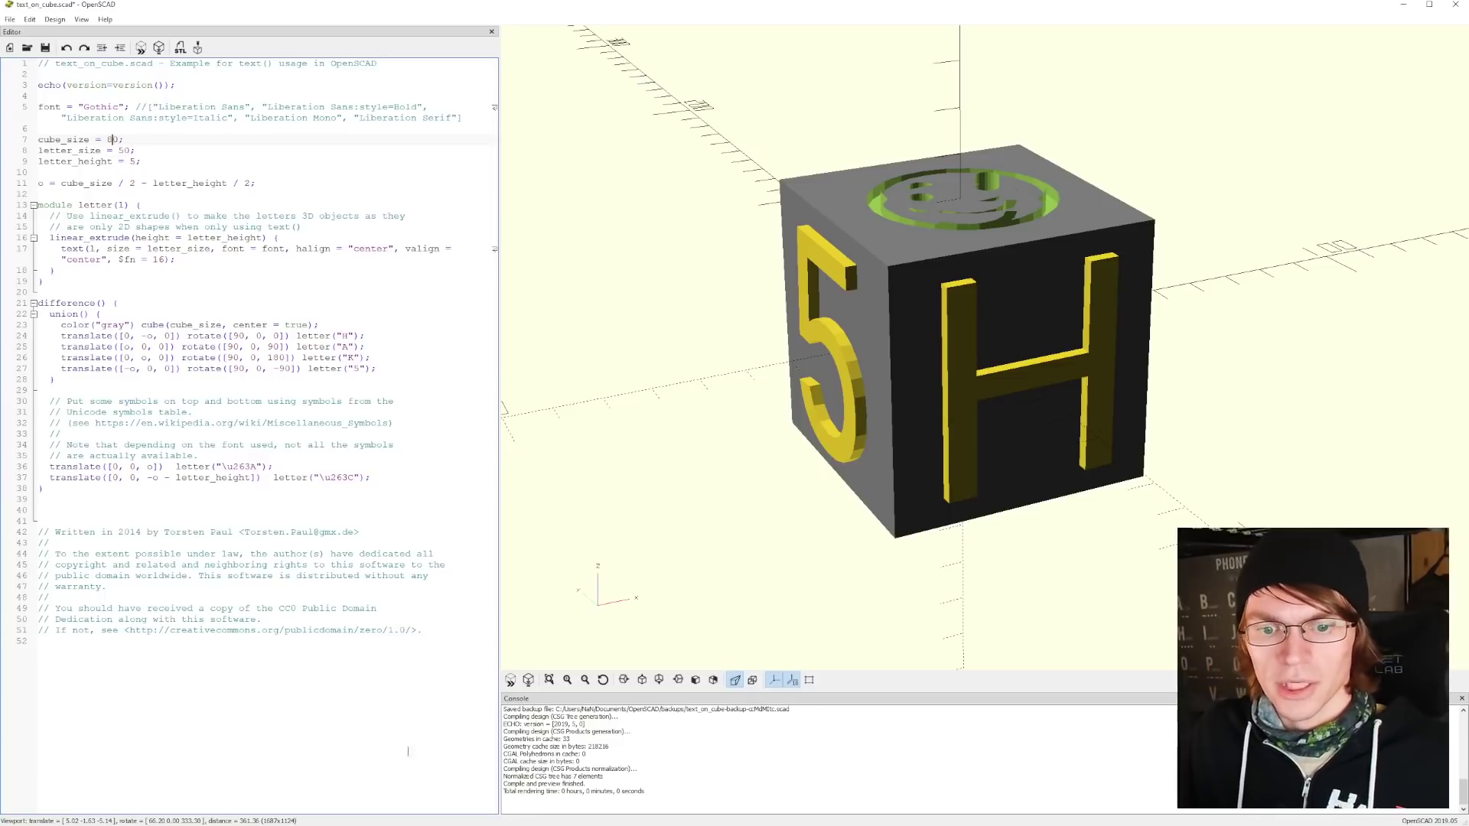
left_click(510, 679)
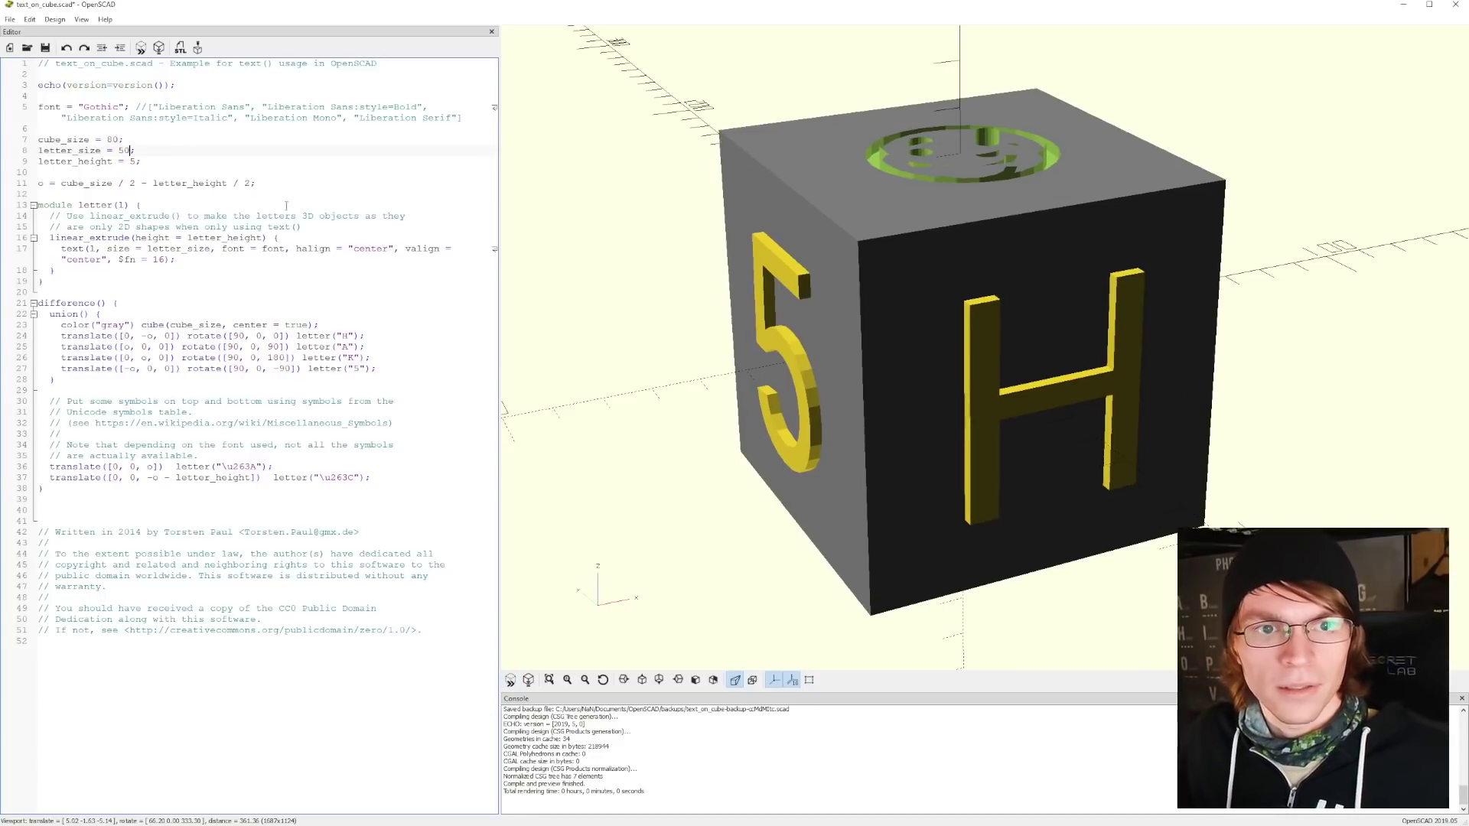
Set letter_size to 70 and letter_height to 8, then preview the thicker letters
key("Left")
key("BackSpace")
key("BackSpace")
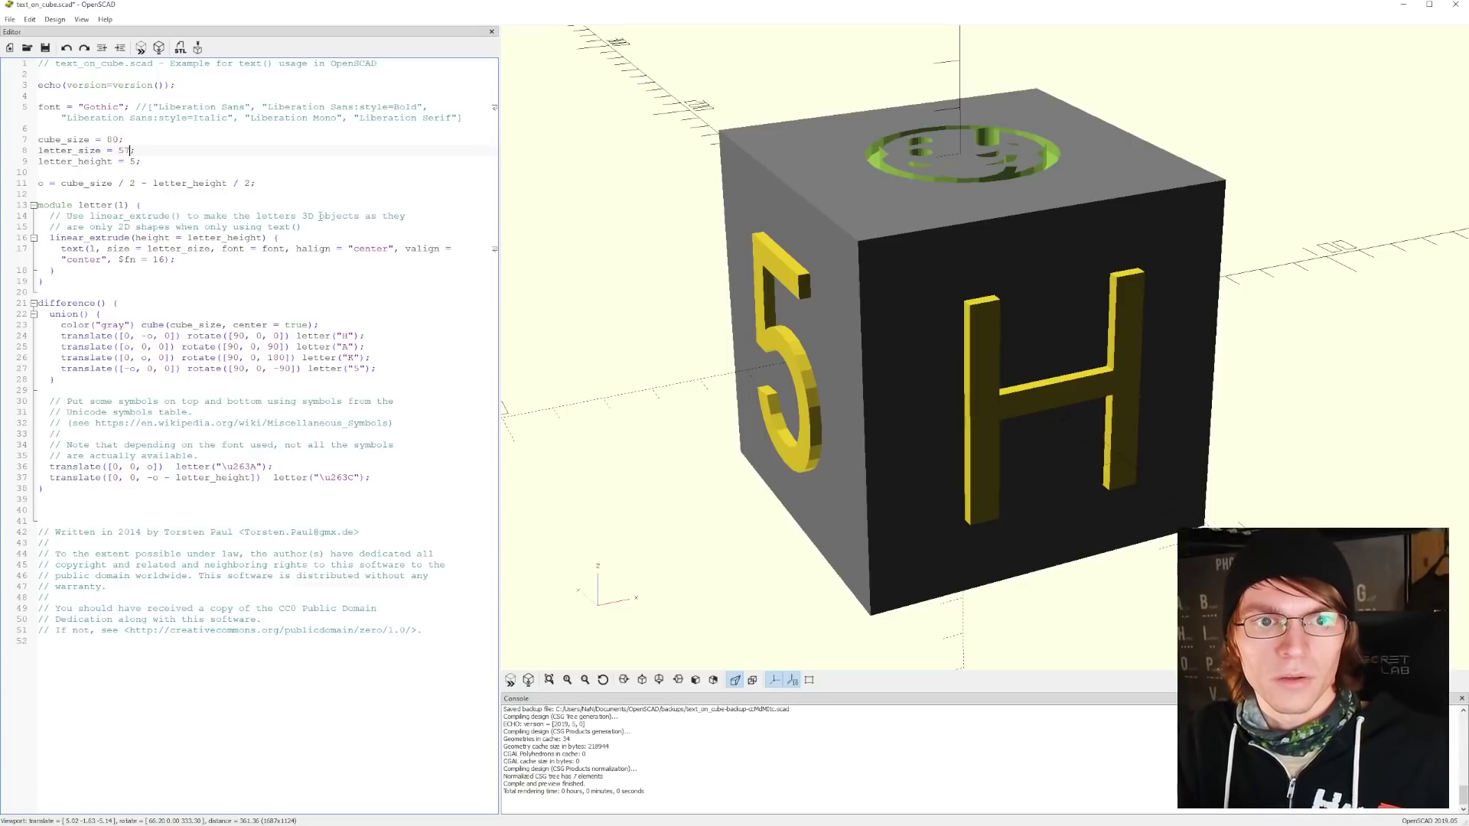
type("70")
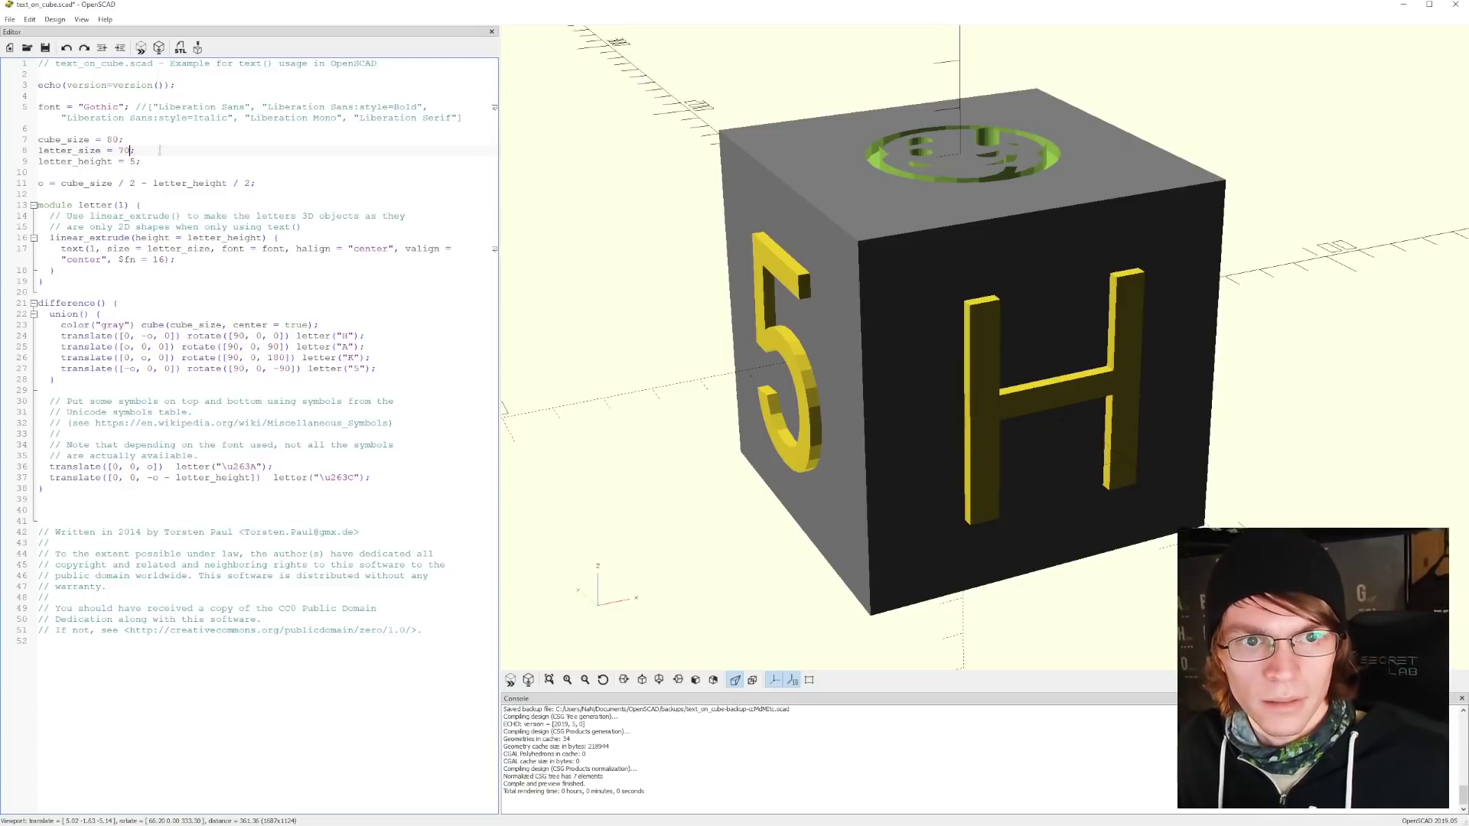
left_click(138, 161)
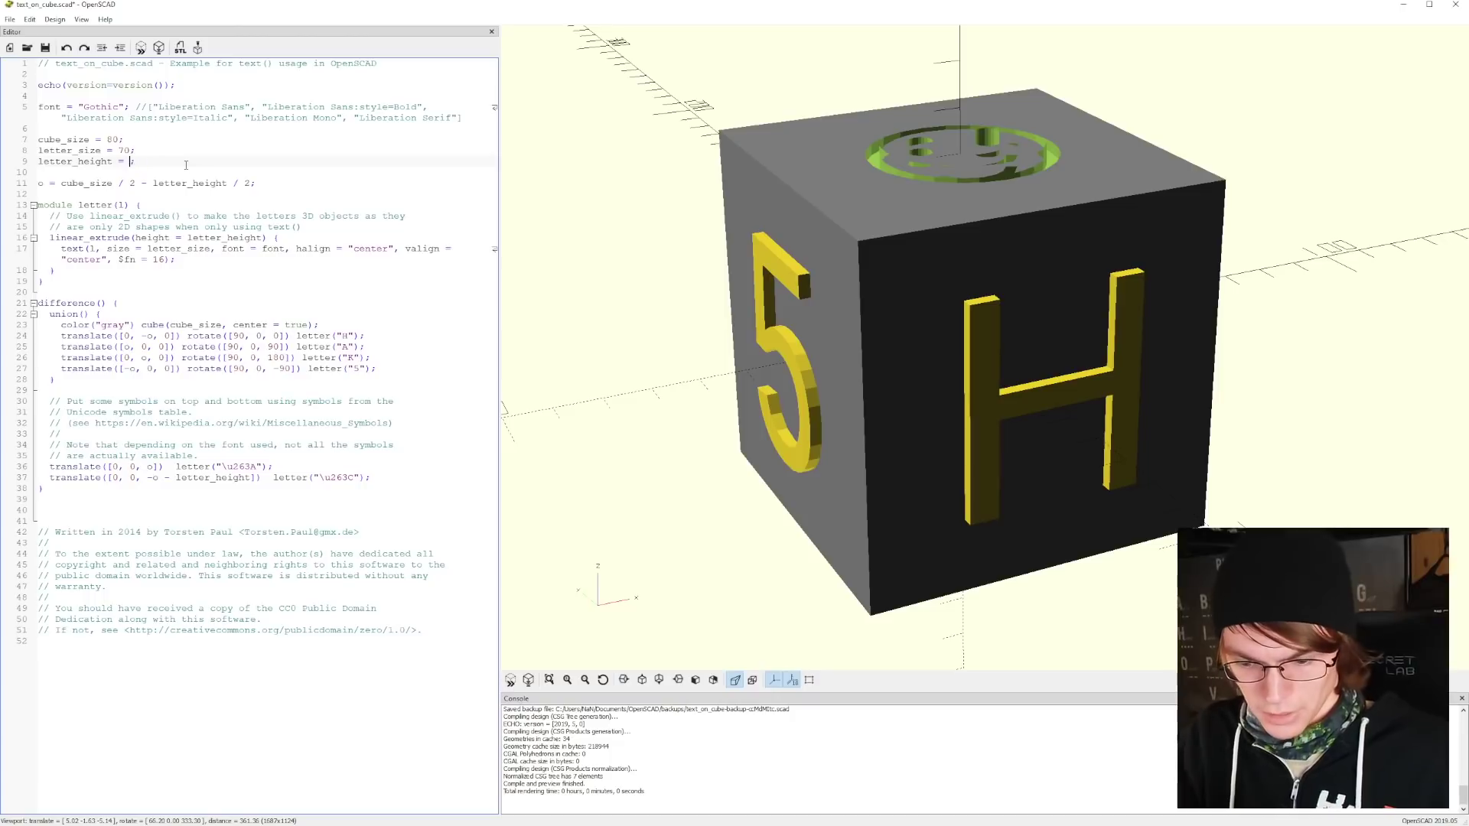
type("8")
left_click(510, 680)
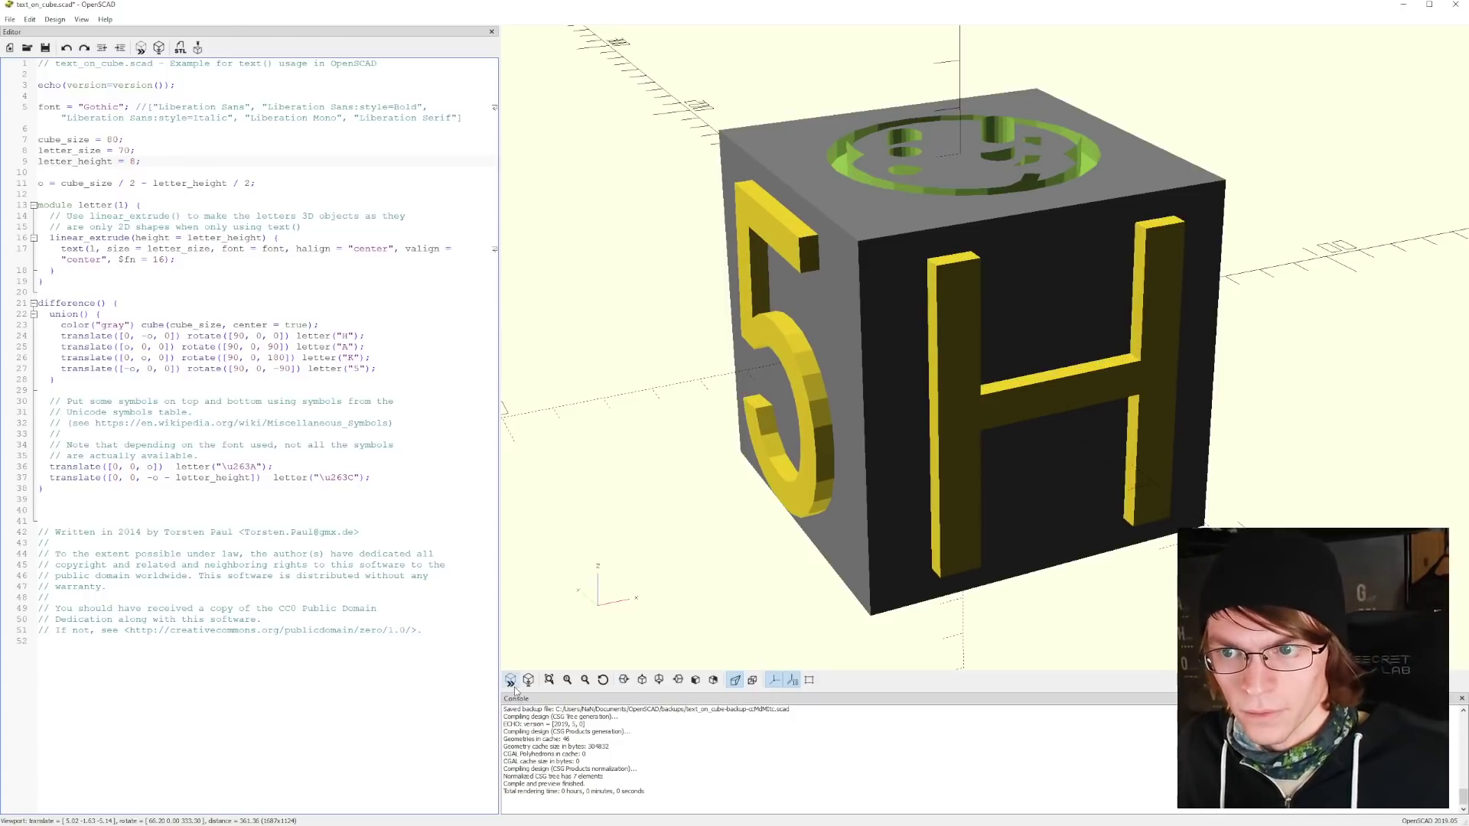